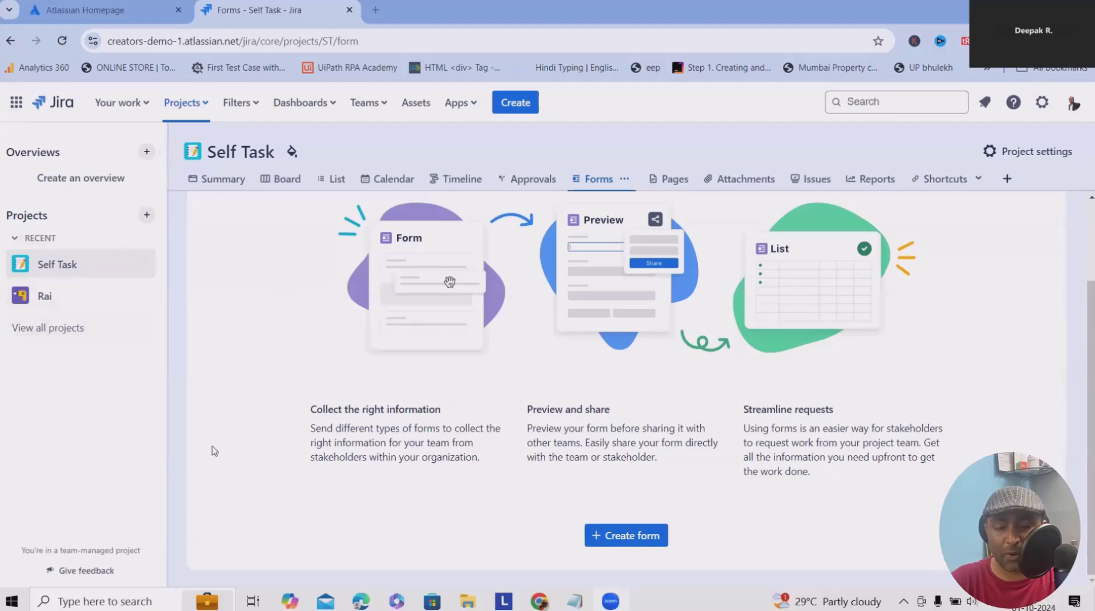
Go from the Self Task project summary back to its Forms page and scroll to Create form
click(212, 179)
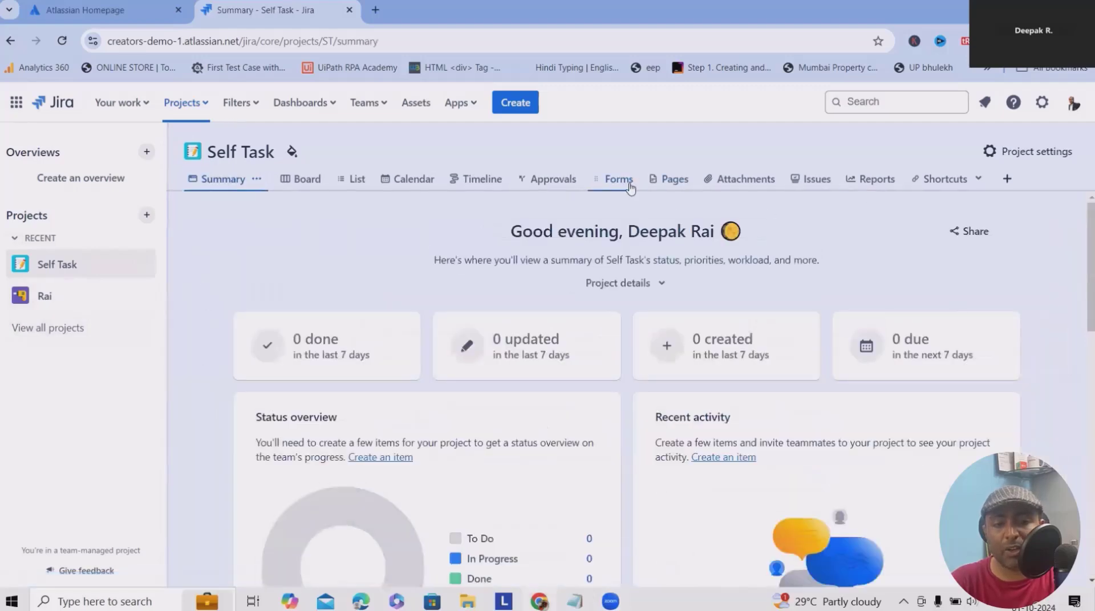
click(617, 179)
scroll(703, 427, down, 2)
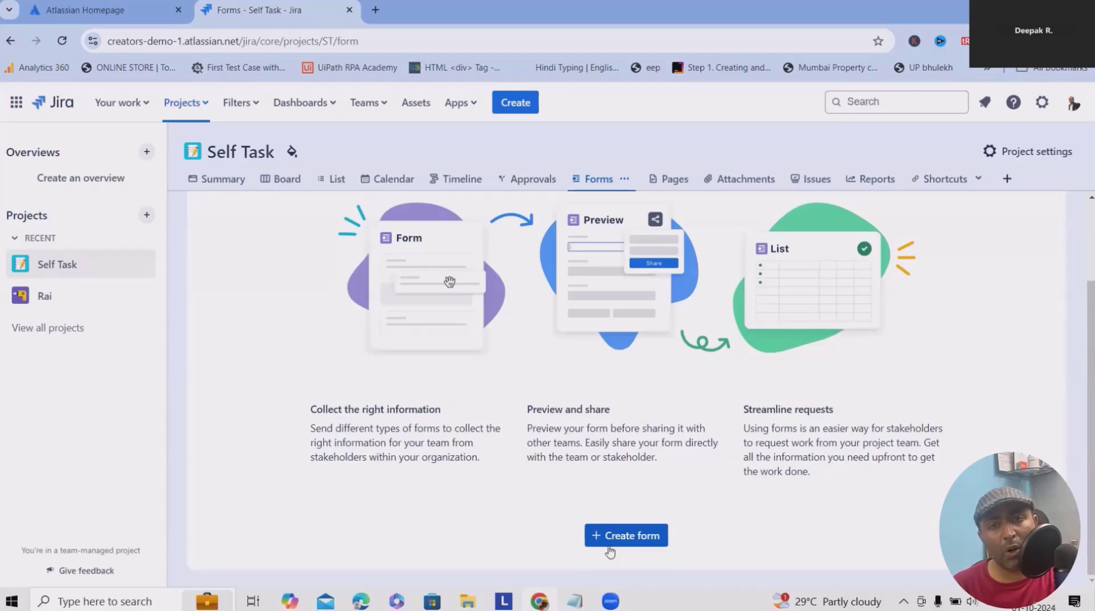
Create a new form and review the default Task Form's Summary, Description and Attachment fields
click(631, 535)
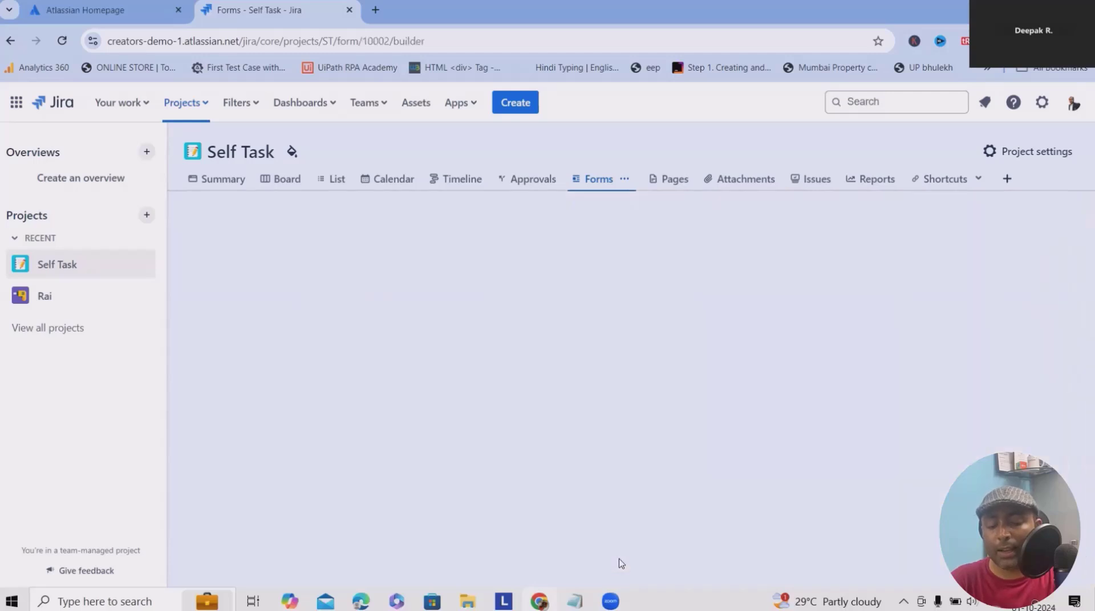
scroll(582, 342, down, 2)
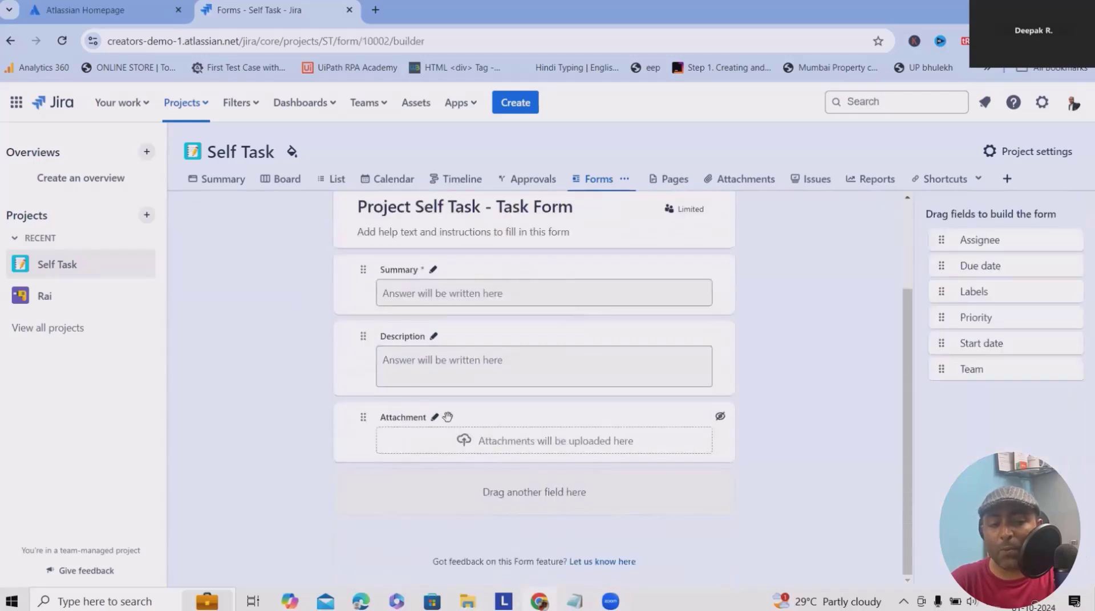
scroll(576, 367, up, 3)
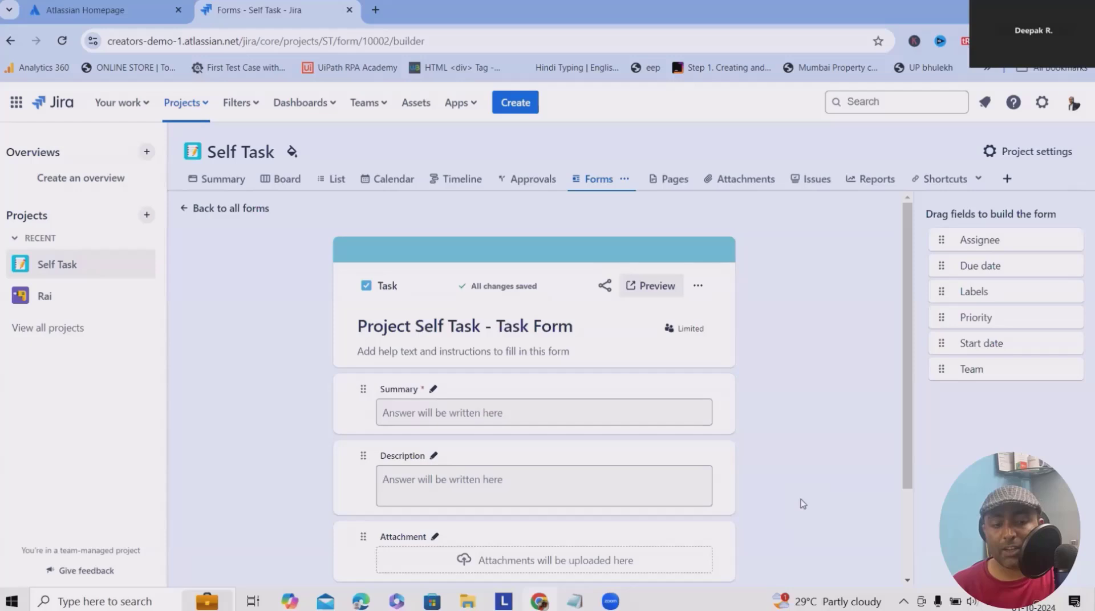
scroll(459, 430, down, 2)
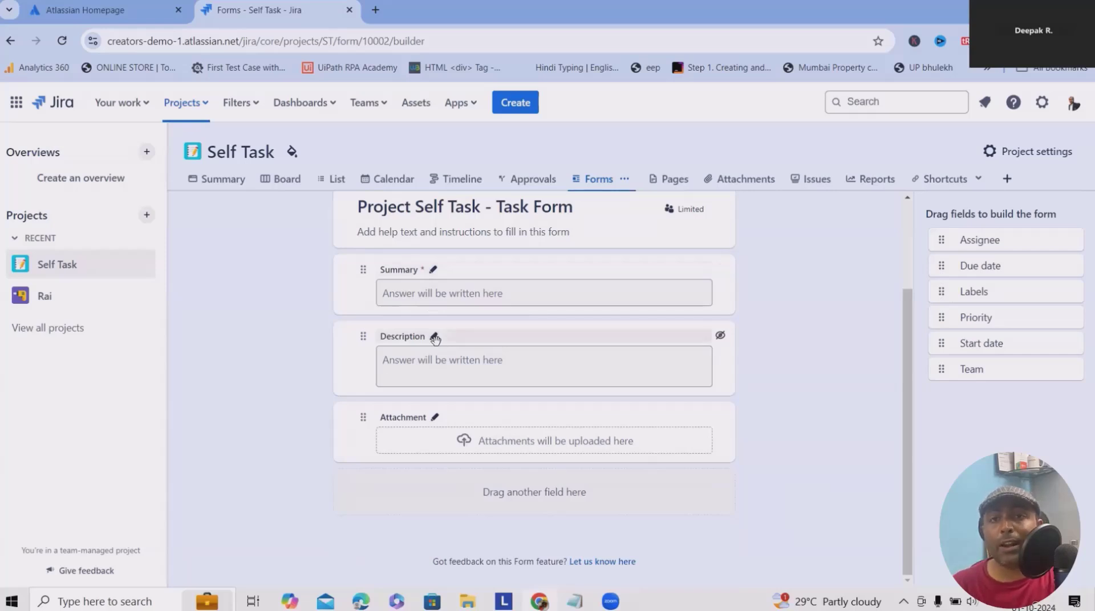
scroll(586, 268, up, 2)
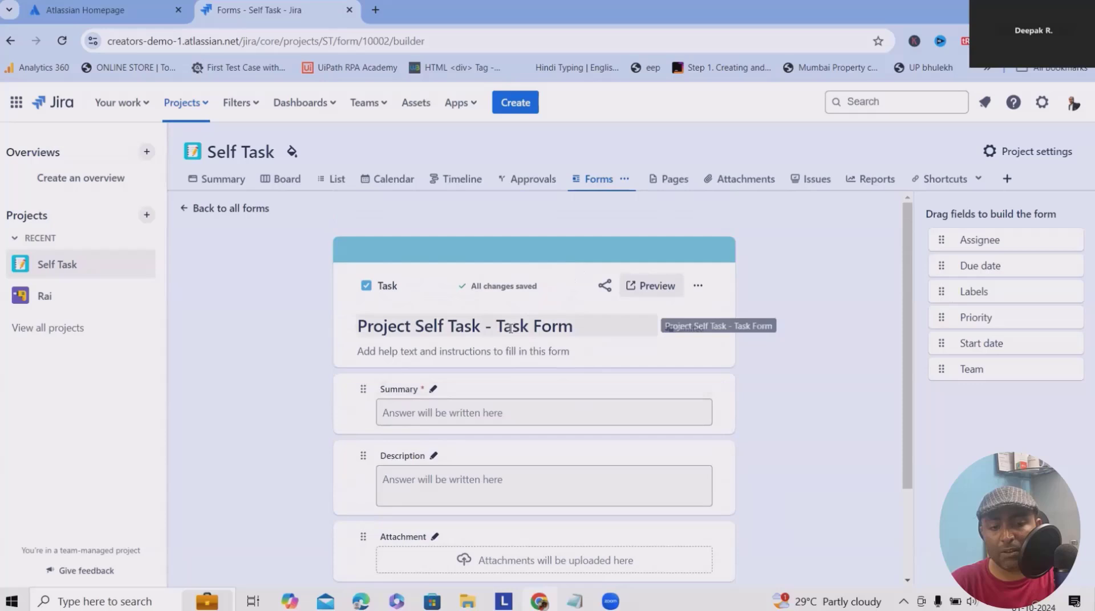
Replace the 'Project Self Task - Task Form' title with 'ABC- New Feature Request'
click(572, 327)
drag(589, 326, 339, 326)
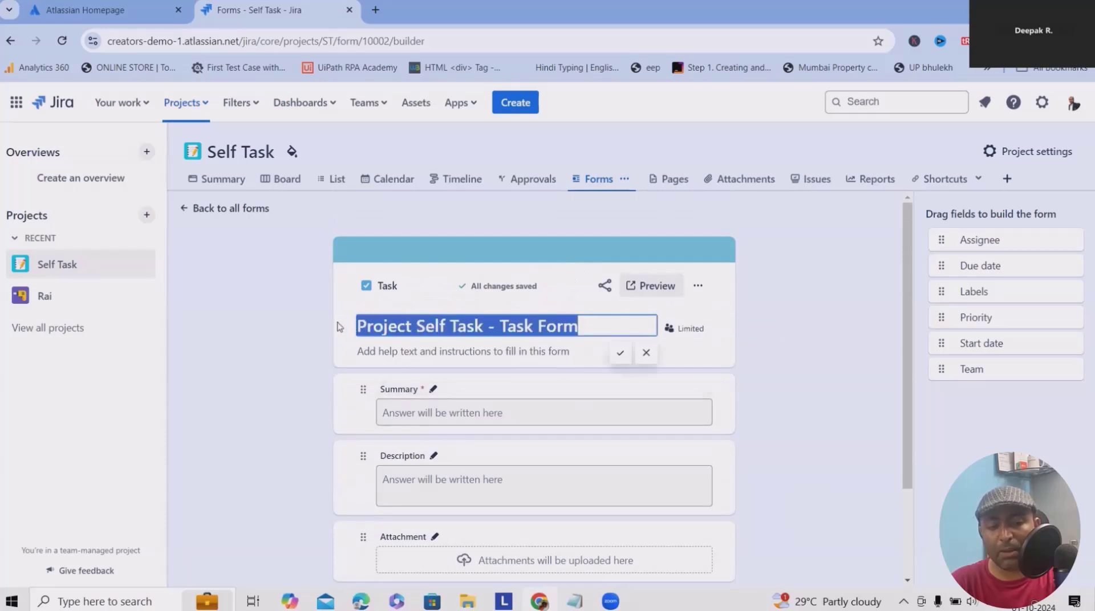
text(AB)
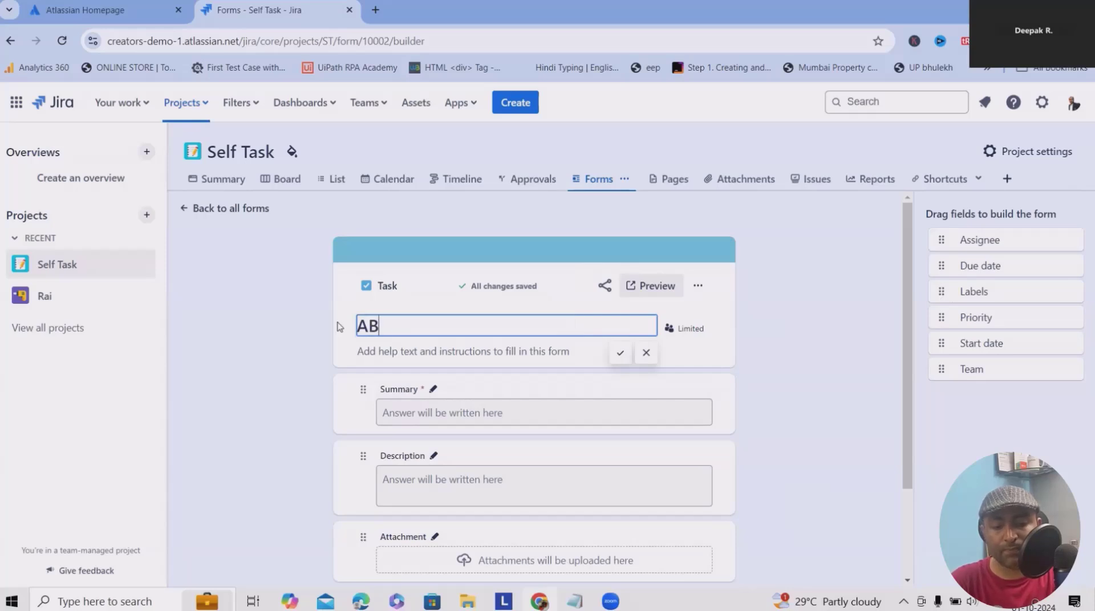
text(C- NewC- New)
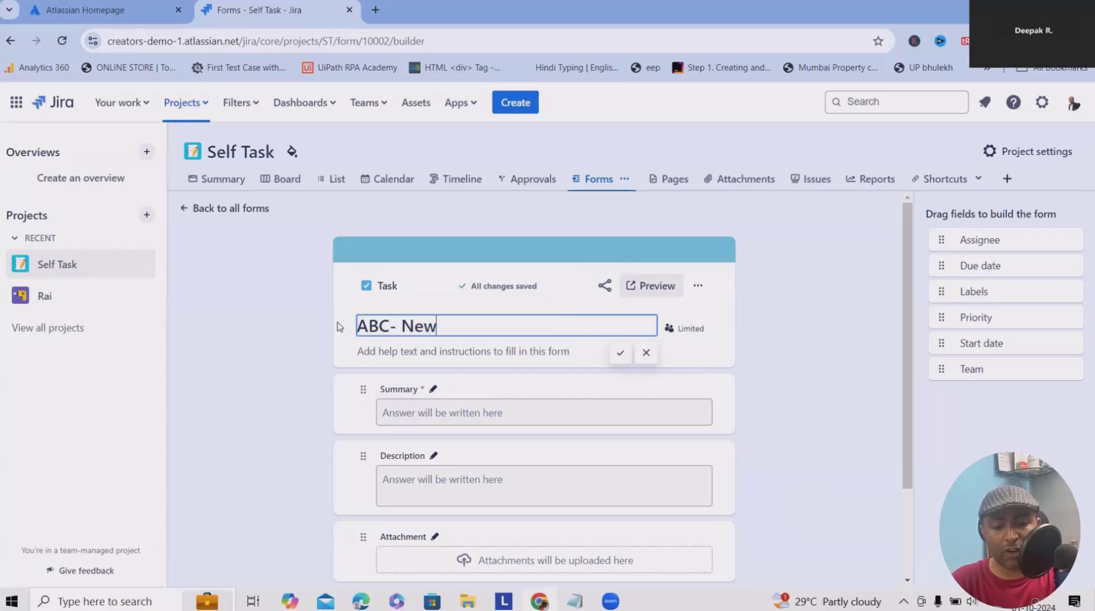
text( Feature Request)
click(620, 353)
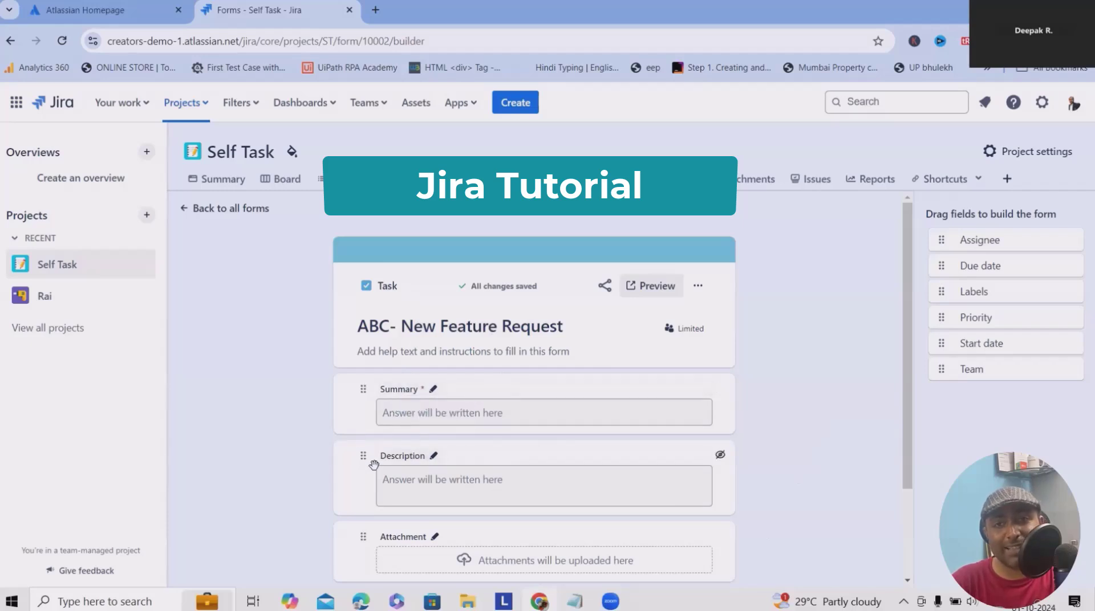
Add an Assignee field below Description and a Labels field below Assignee
scroll(442, 490, down, 2)
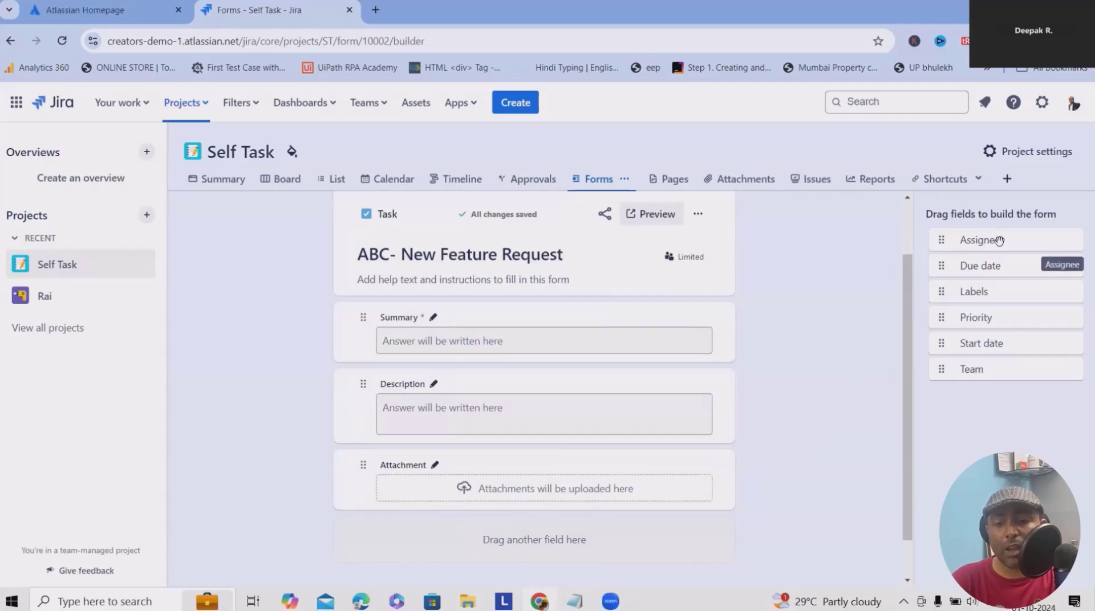
drag(999, 240, 403, 402)
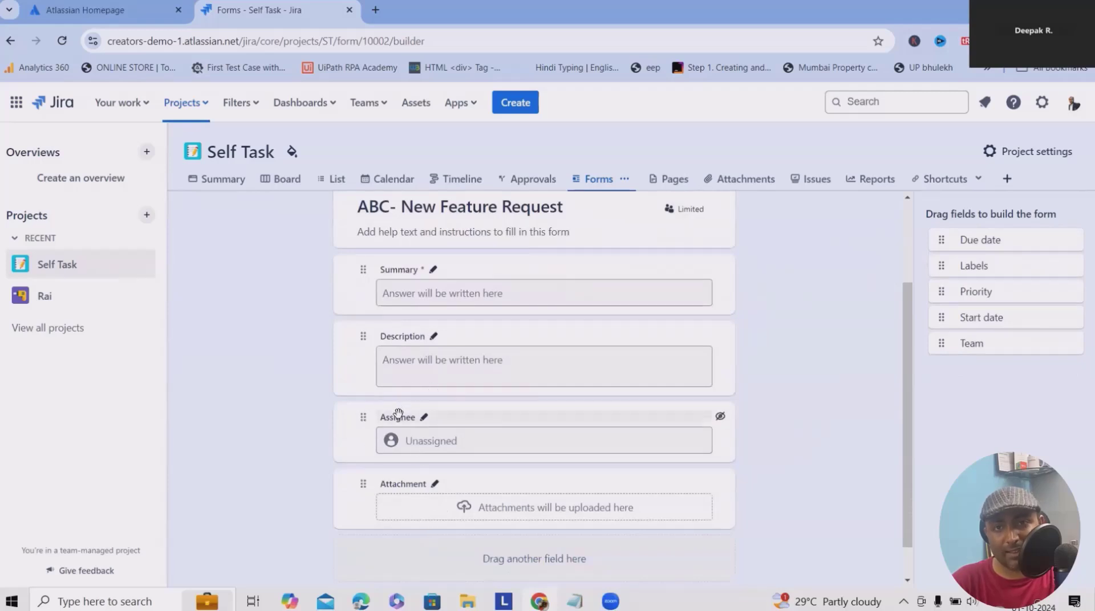
drag(980, 265, 376, 485)
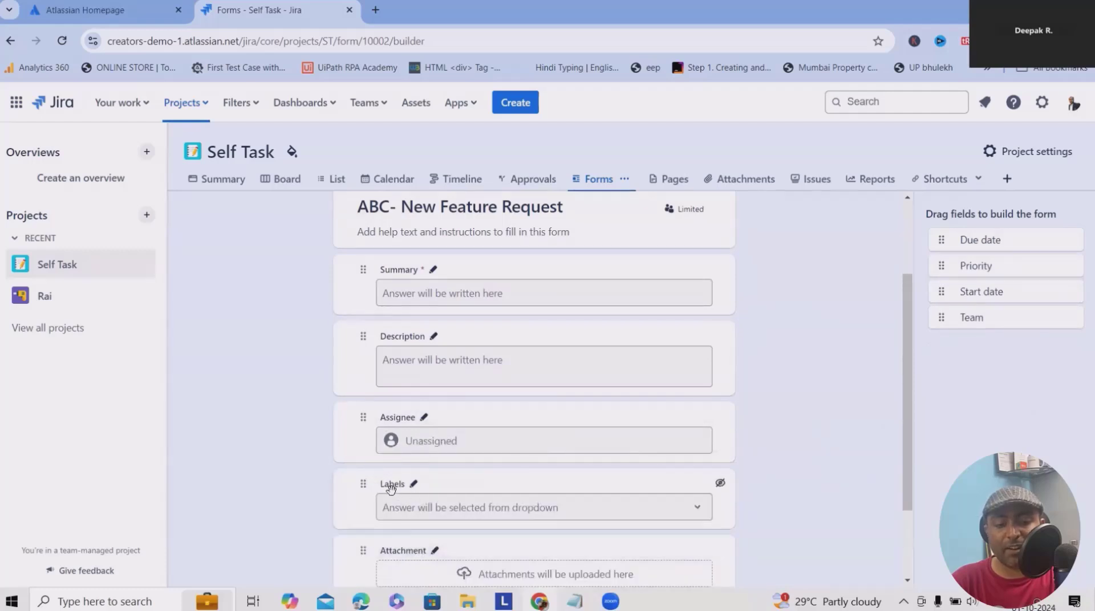
Retitle the Labels field to 'Tag tabel'
click(393, 485)
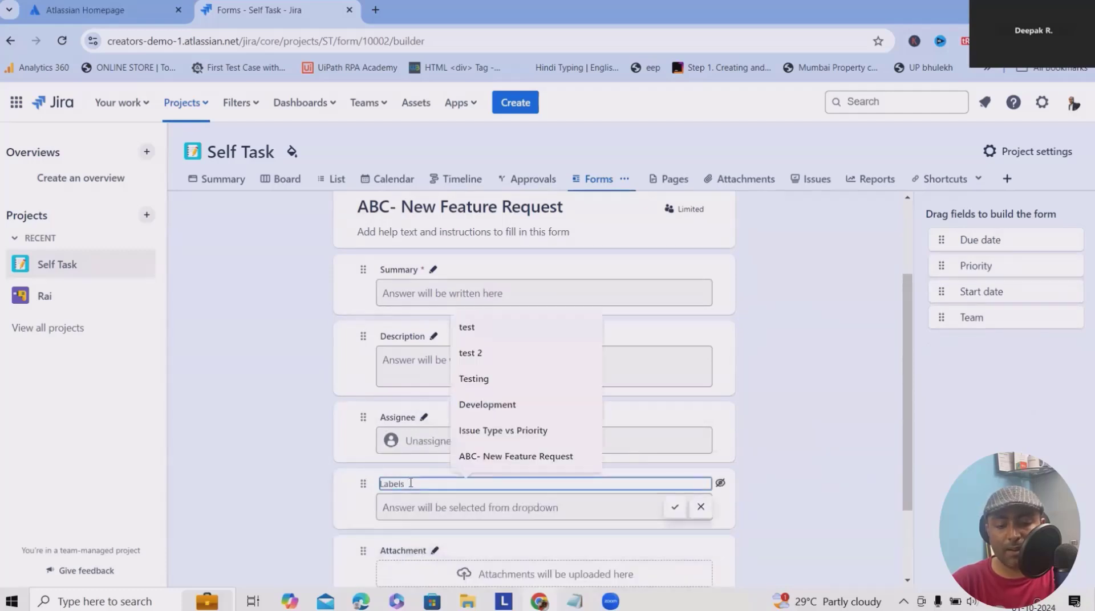
text(TA)
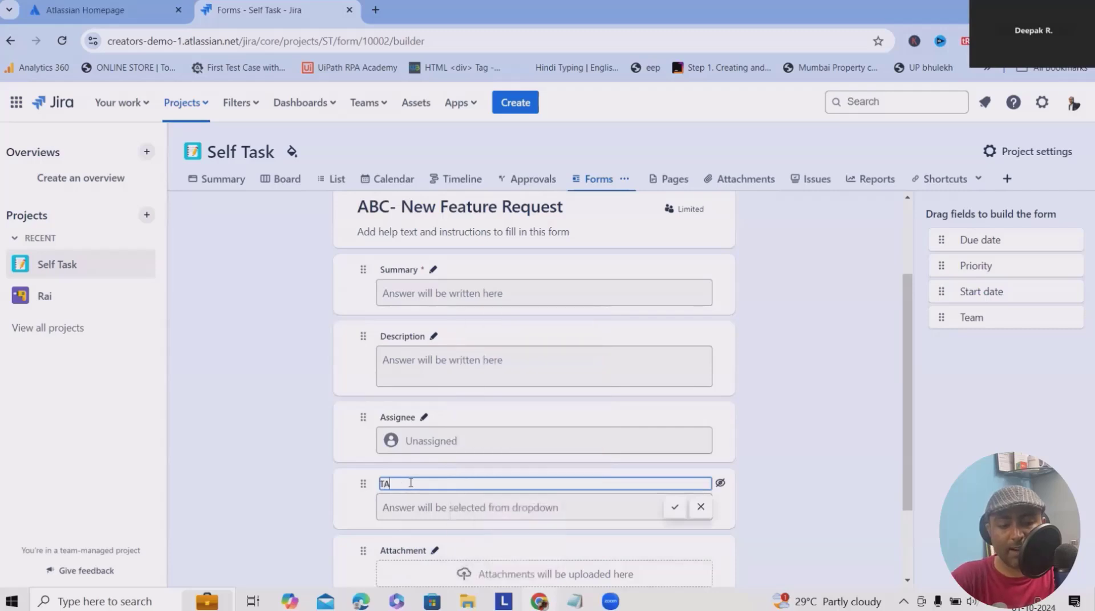
text(g tabel)
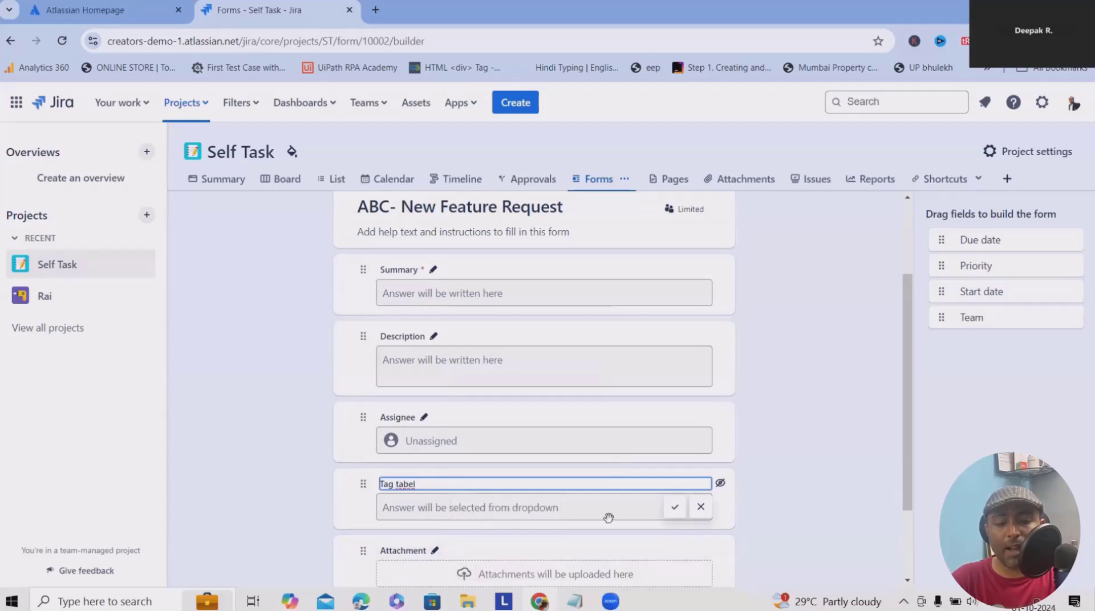
click(674, 507)
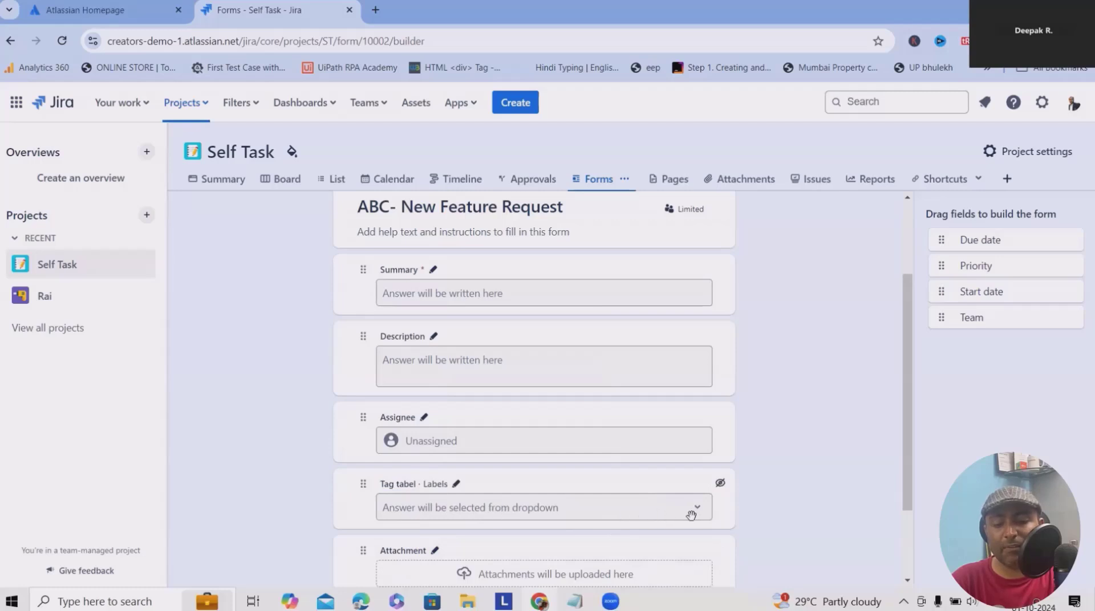
scroll(693, 502, down, 2)
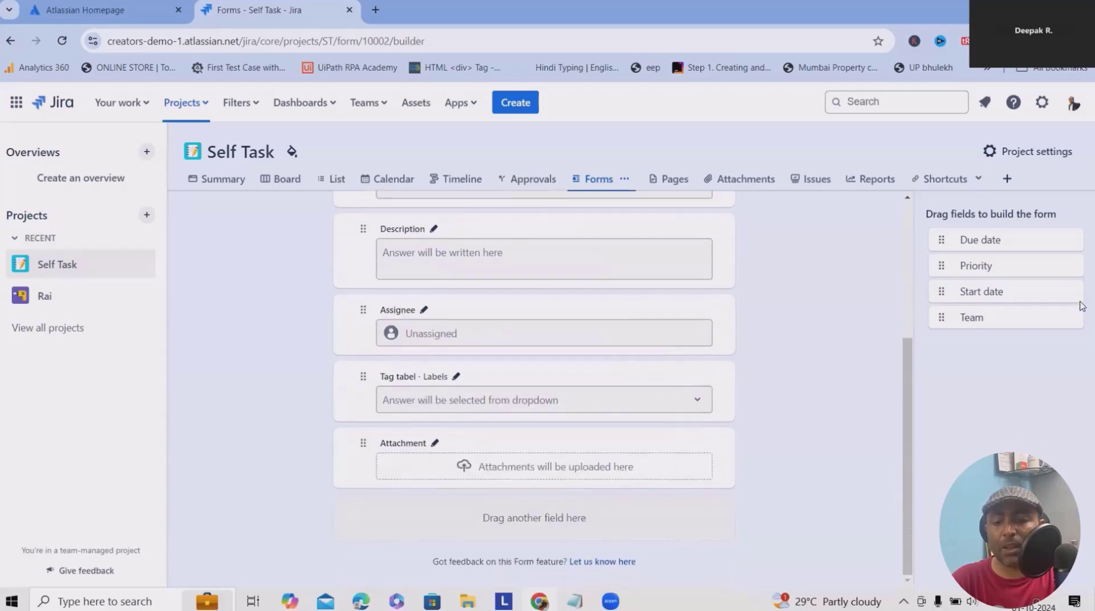
Drop a Priority field under Tag tabel, bringing the form to six fields
drag(991, 267, 446, 471)
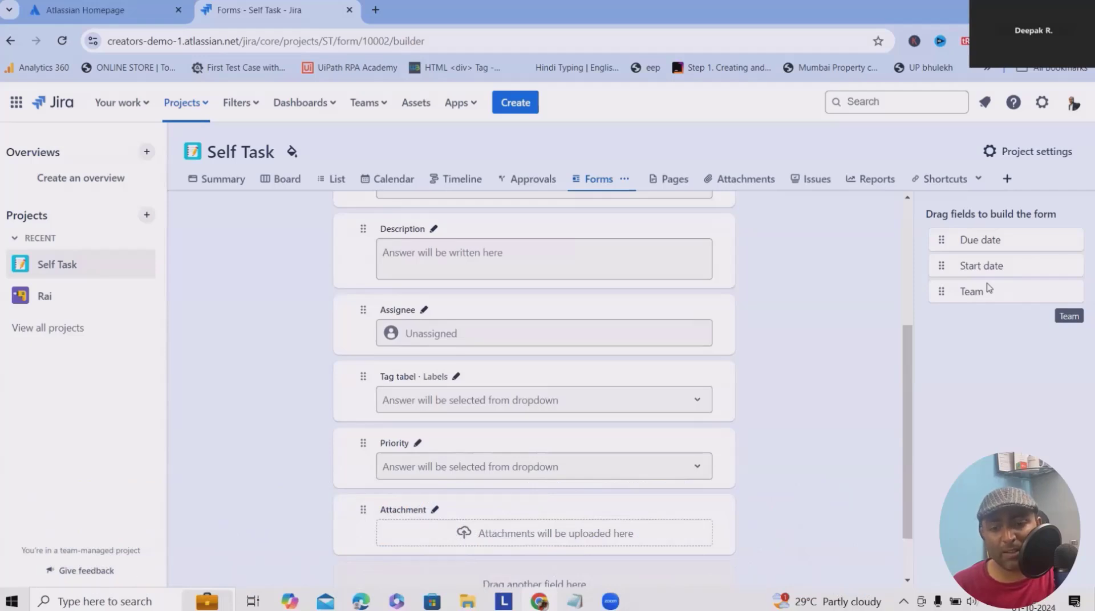
scroll(734, 448, down, 2)
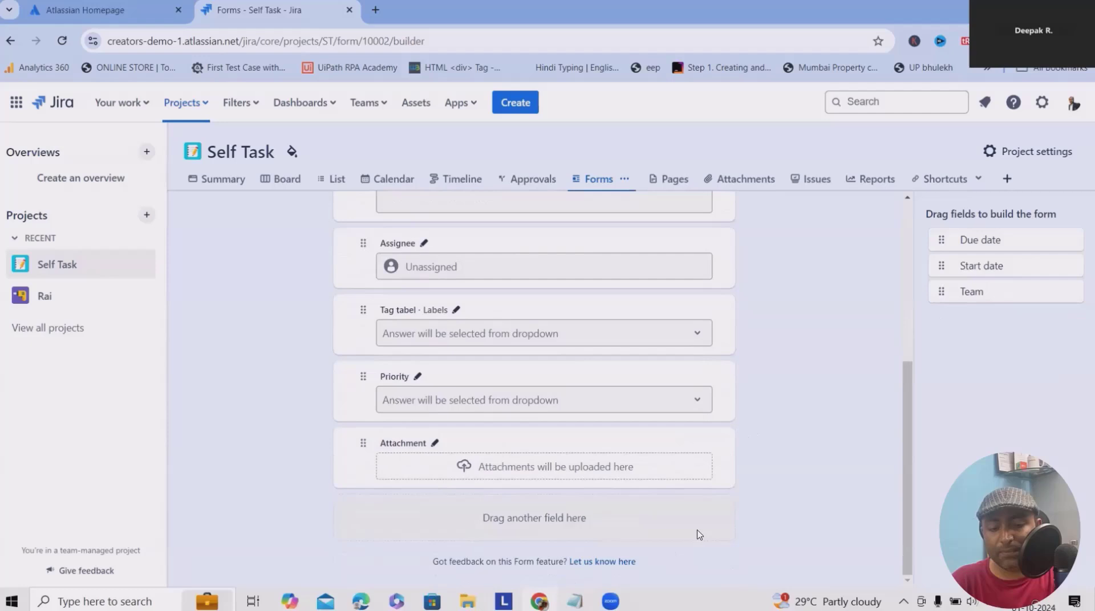
scroll(768, 510, up, 5)
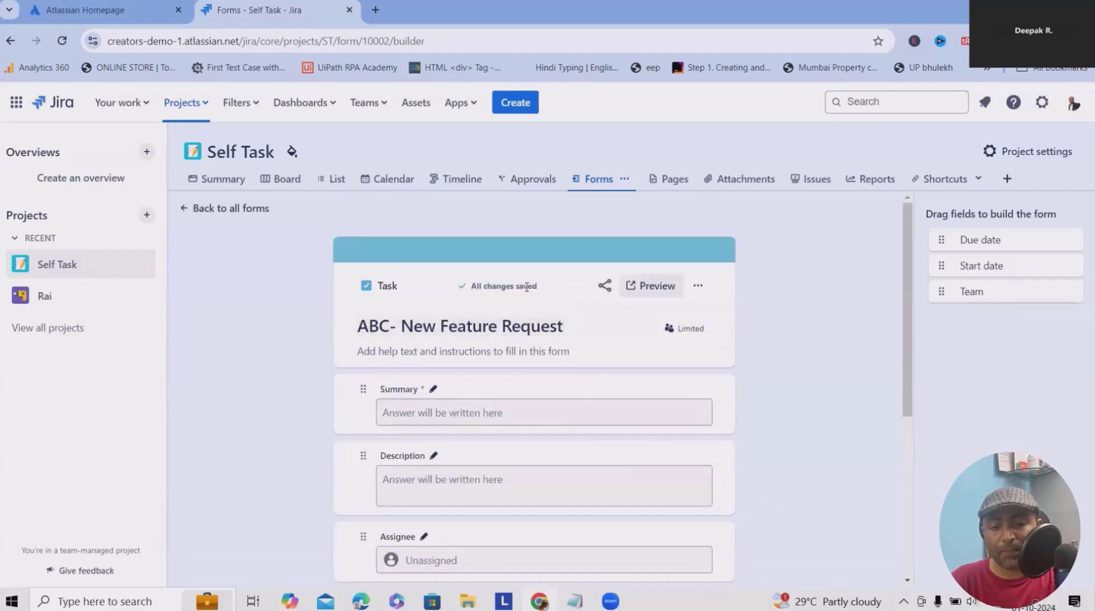
Leave the form title unchanged and open the submission preview showing all six fields
right_click(652, 291)
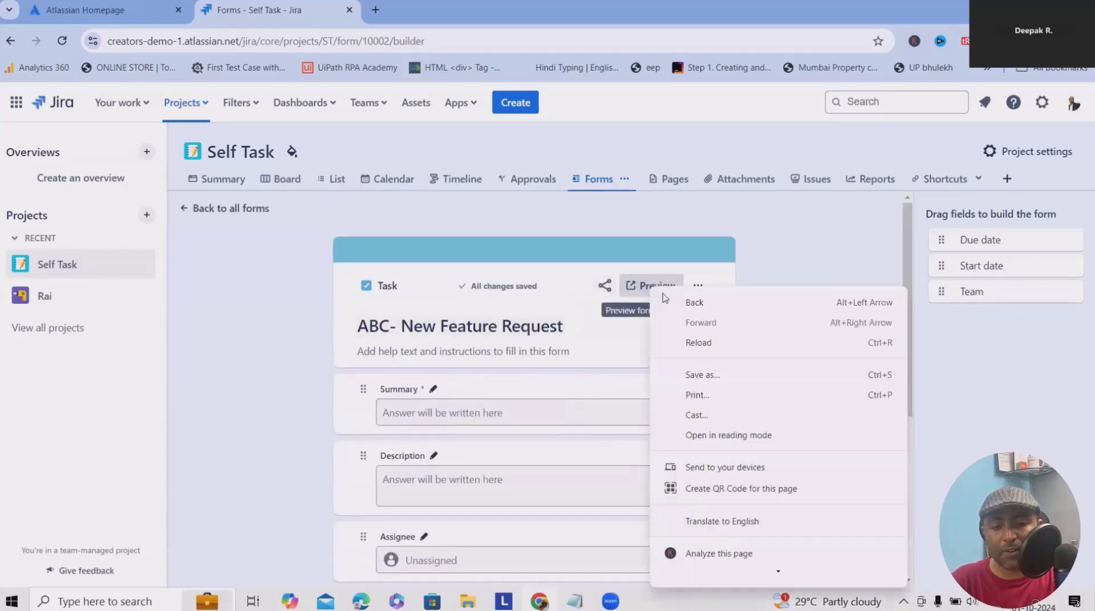
click(533, 322)
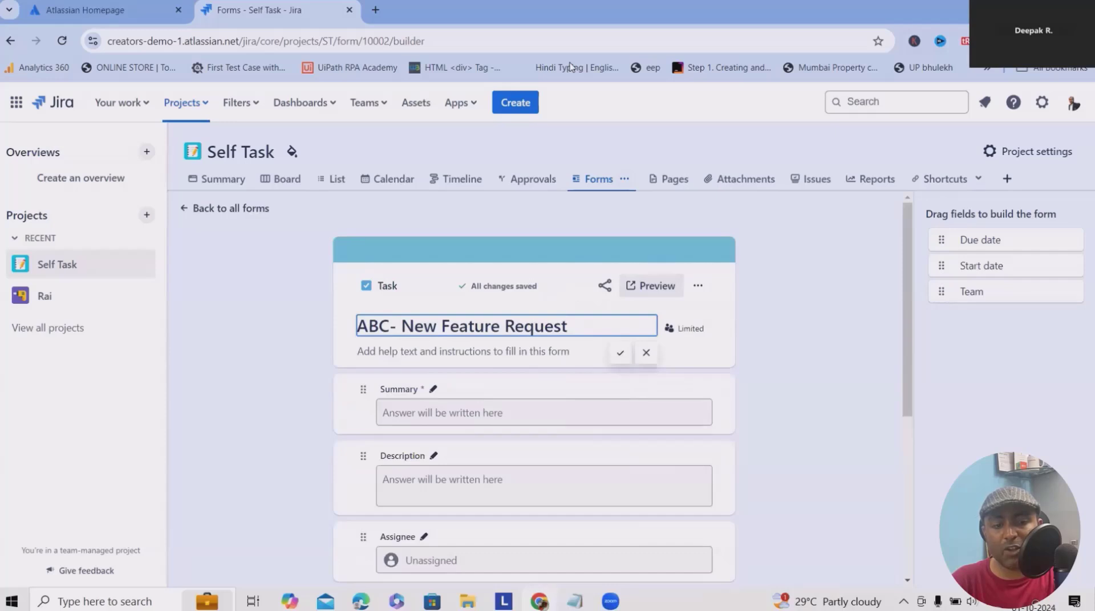
key(Return)
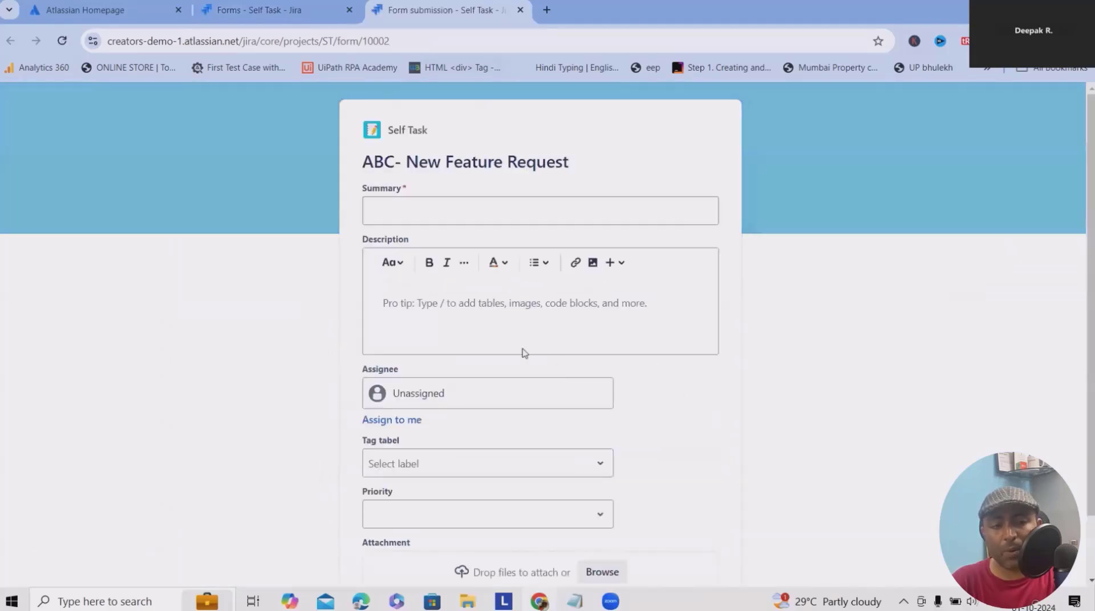
scroll(409, 206, down, 2)
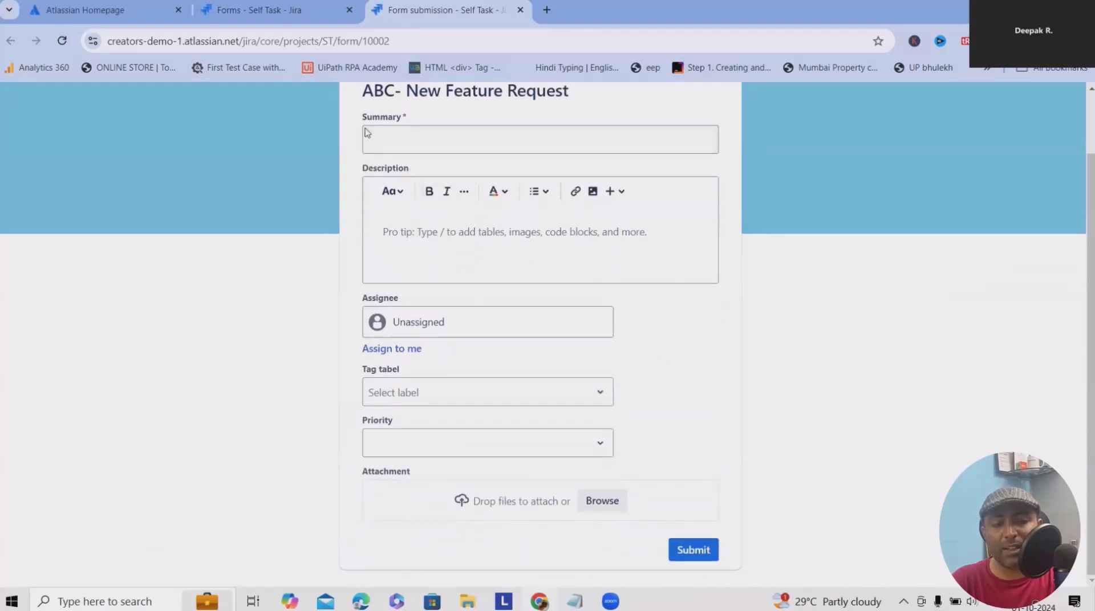
scroll(367, 133, up, 2)
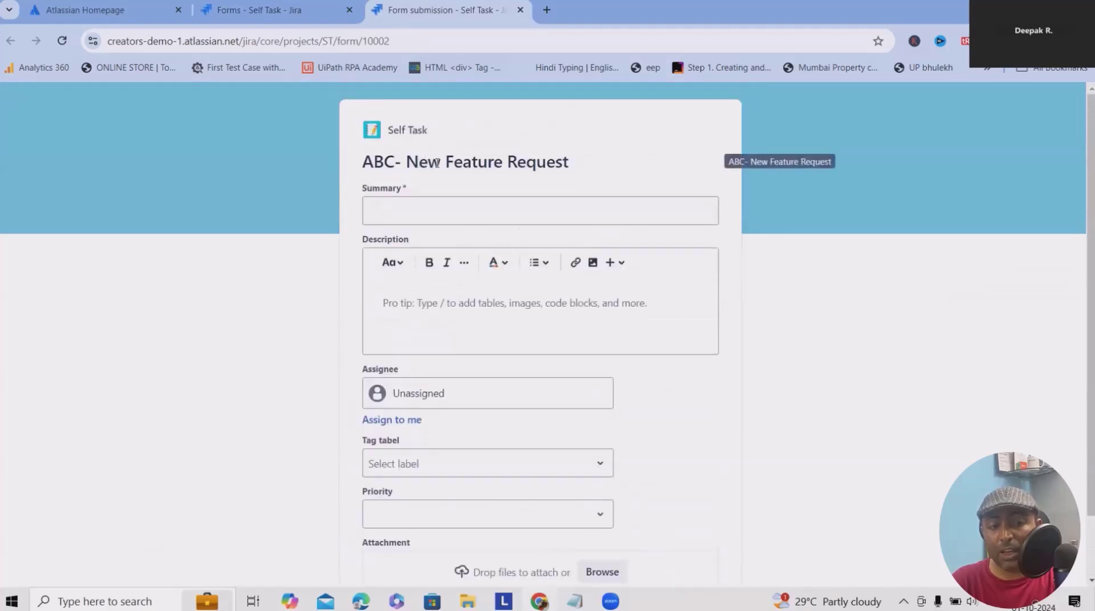
scroll(385, 141, down, 2)
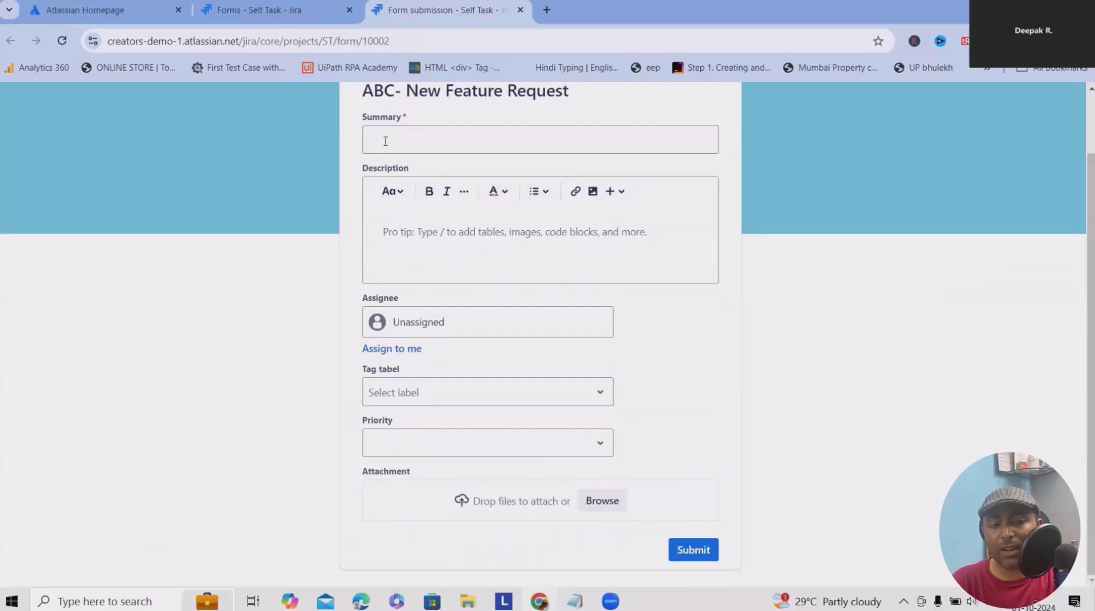
click(408, 143)
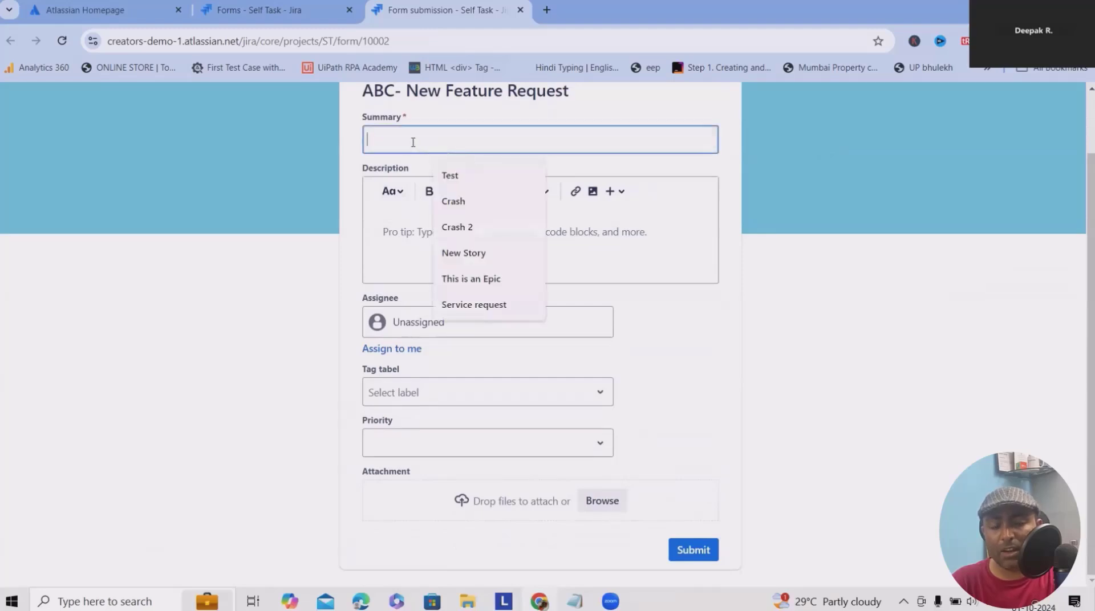
Enter 'Demo' as the Summary and browse the Assignee list, leaving it Unassigned
text(Demo)
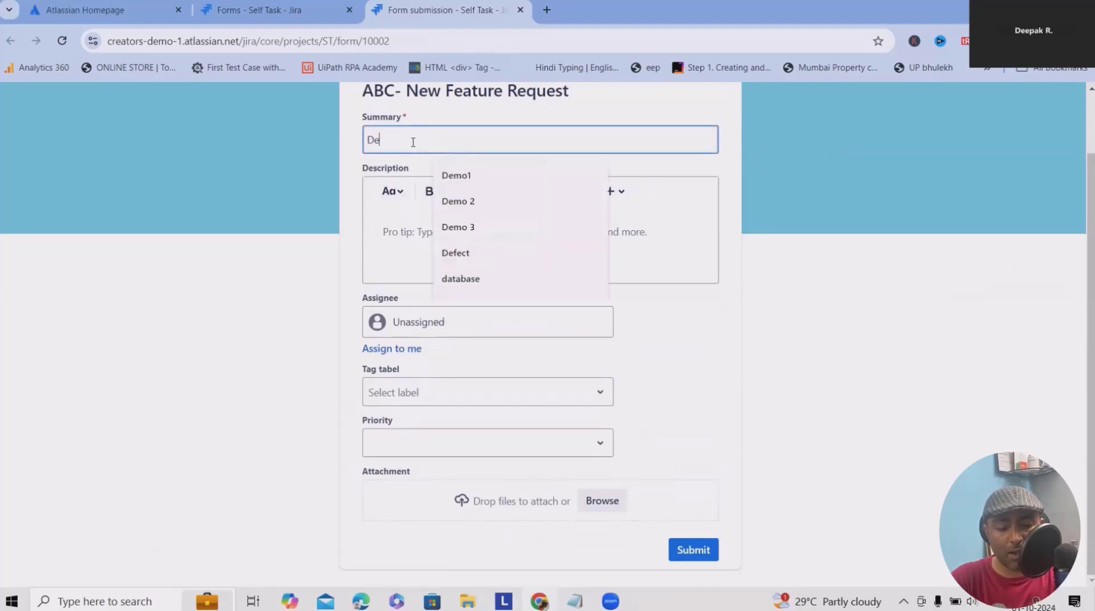
click(397, 250)
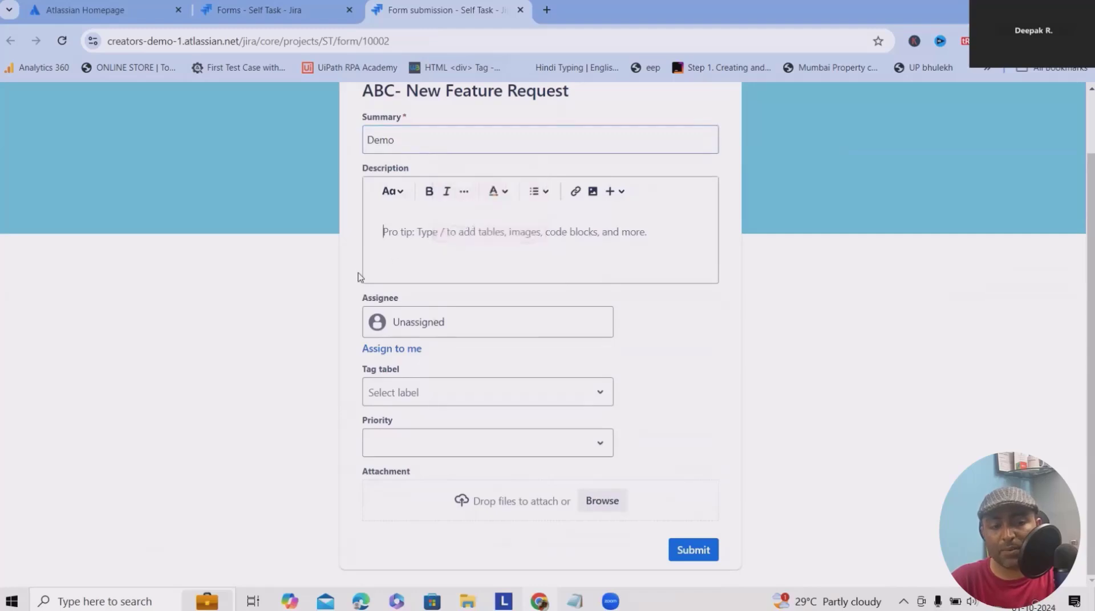
click(460, 323)
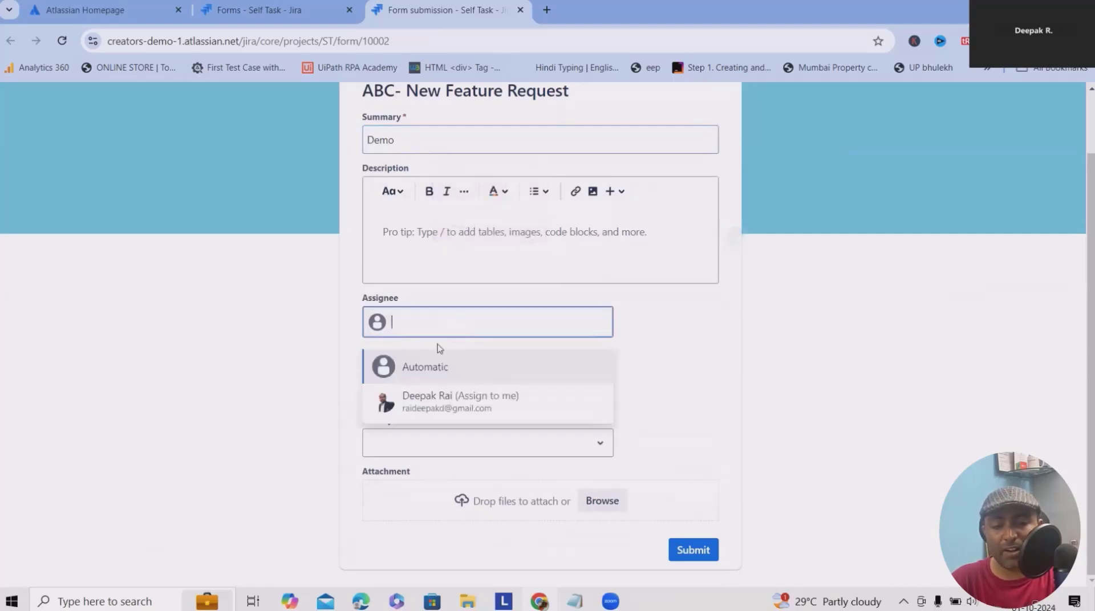
scroll(460, 392, down, 3)
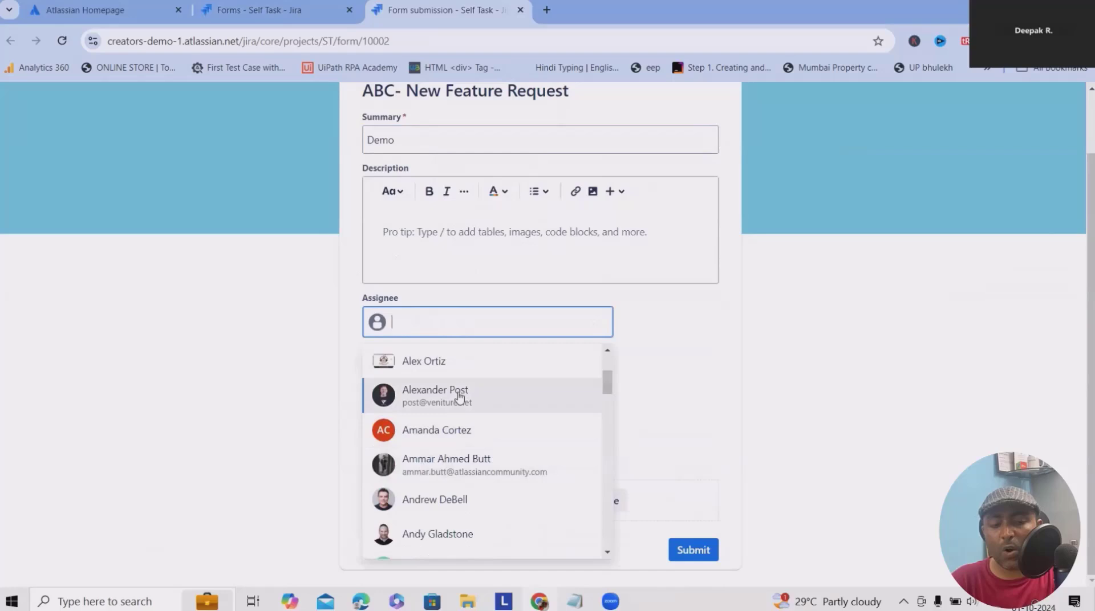
click(819, 389)
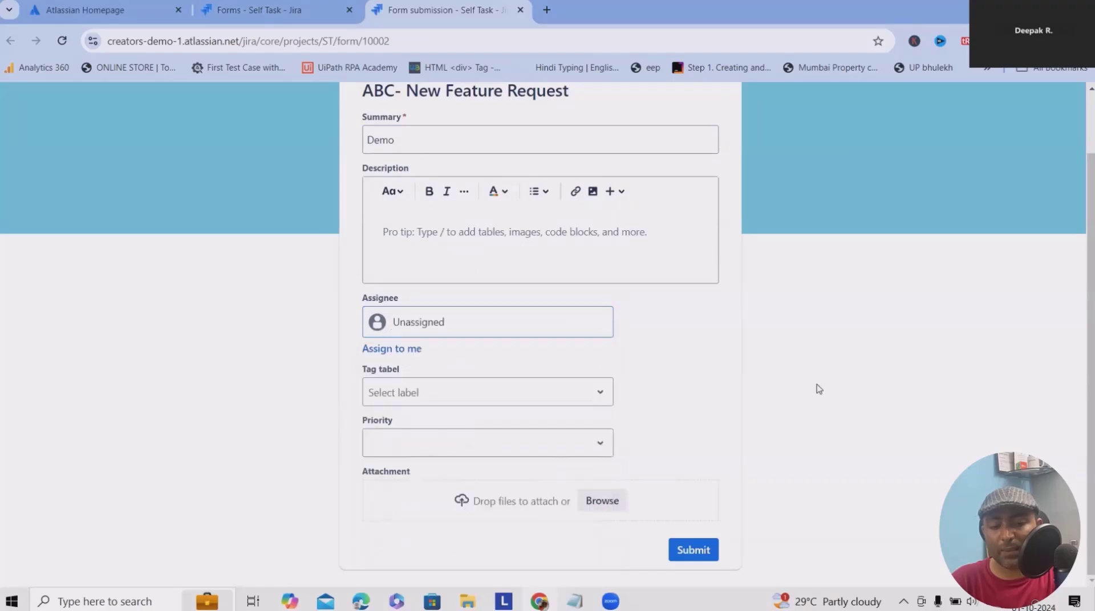
Look through the Tag tabel and Priority options without choosing, then open the attachment file picker
click(566, 390)
scroll(435, 470, down, 3)
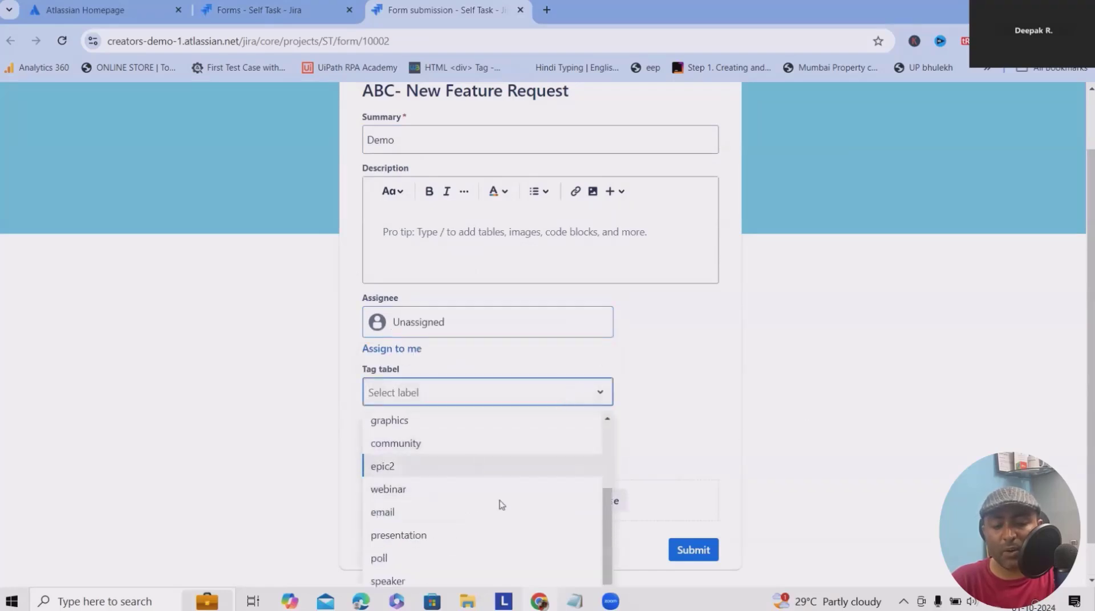
click(789, 437)
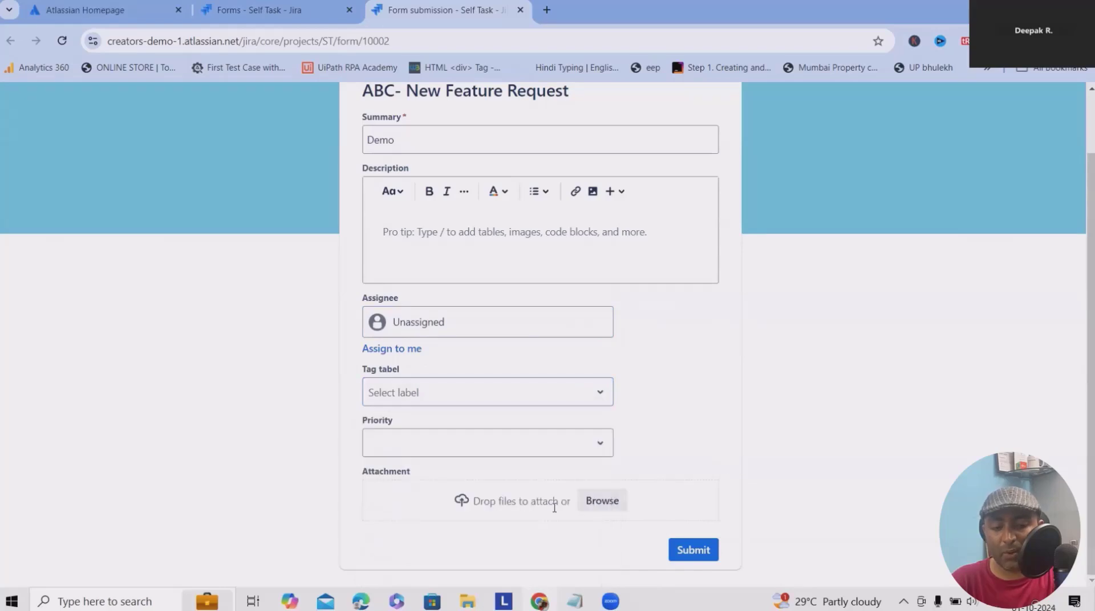
click(467, 450)
scroll(443, 497, down, 1)
scroll(444, 506, up, 1)
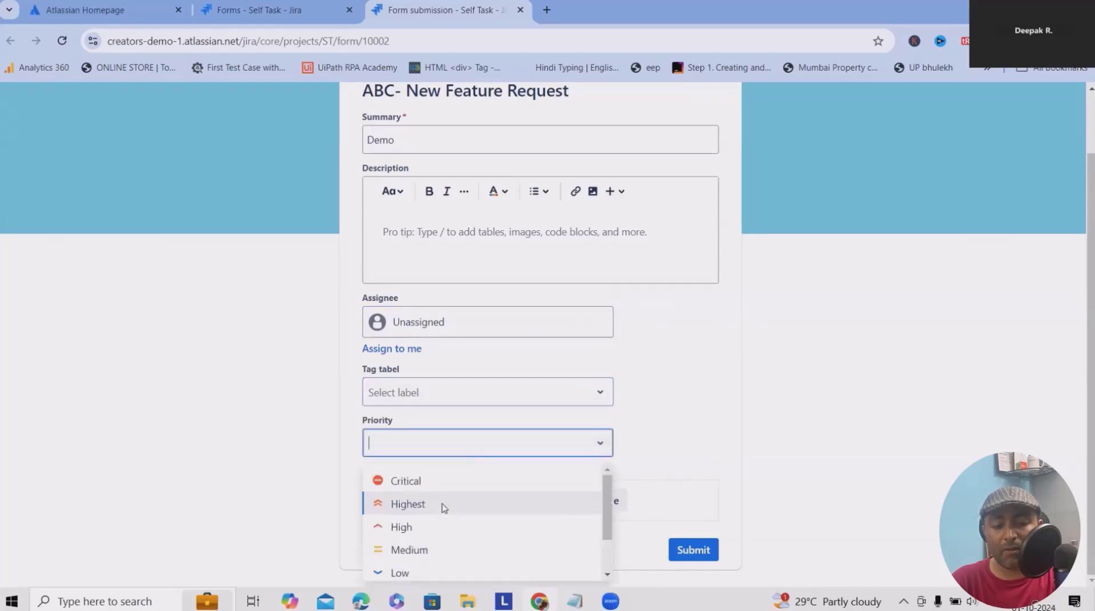
scroll(528, 502, down, 1)
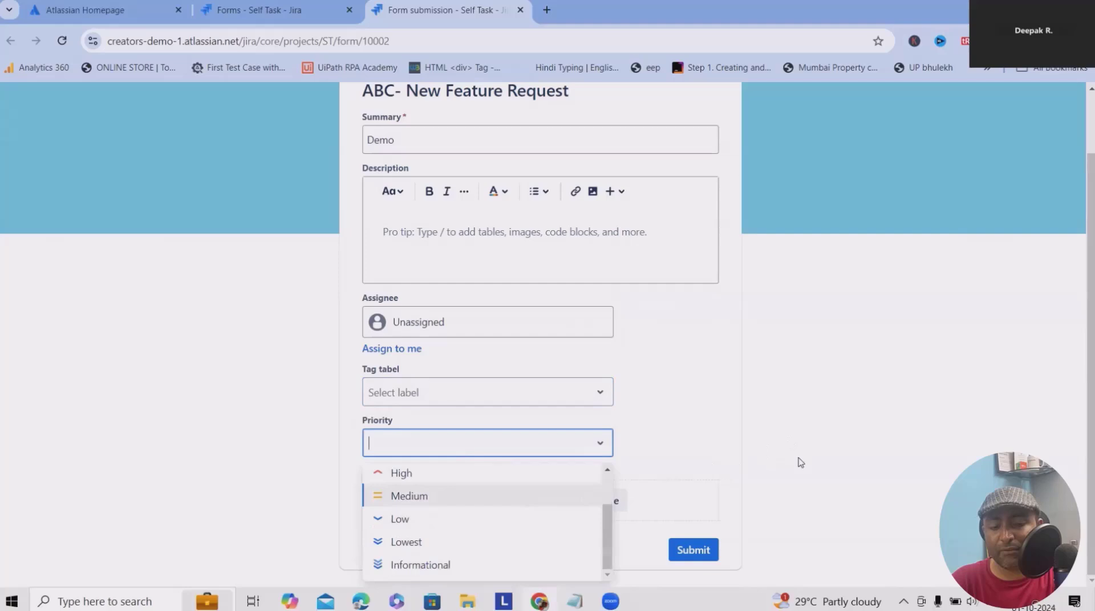
click(798, 460)
click(602, 501)
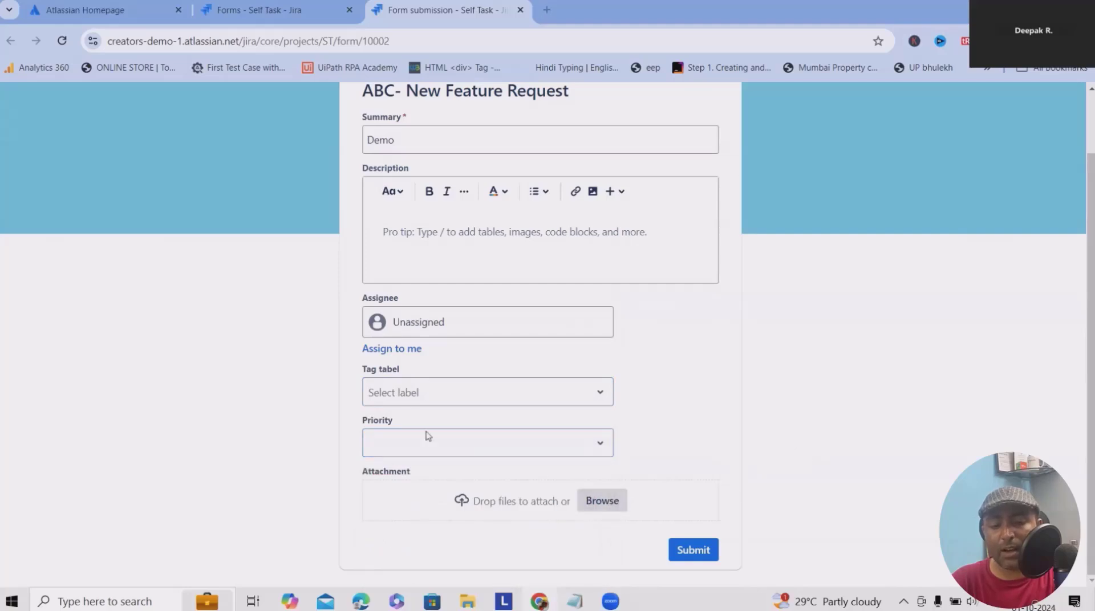
Skip the attachment, submit the Demo request, and start a blank copy of the form
scroll(85, 132, up, 3)
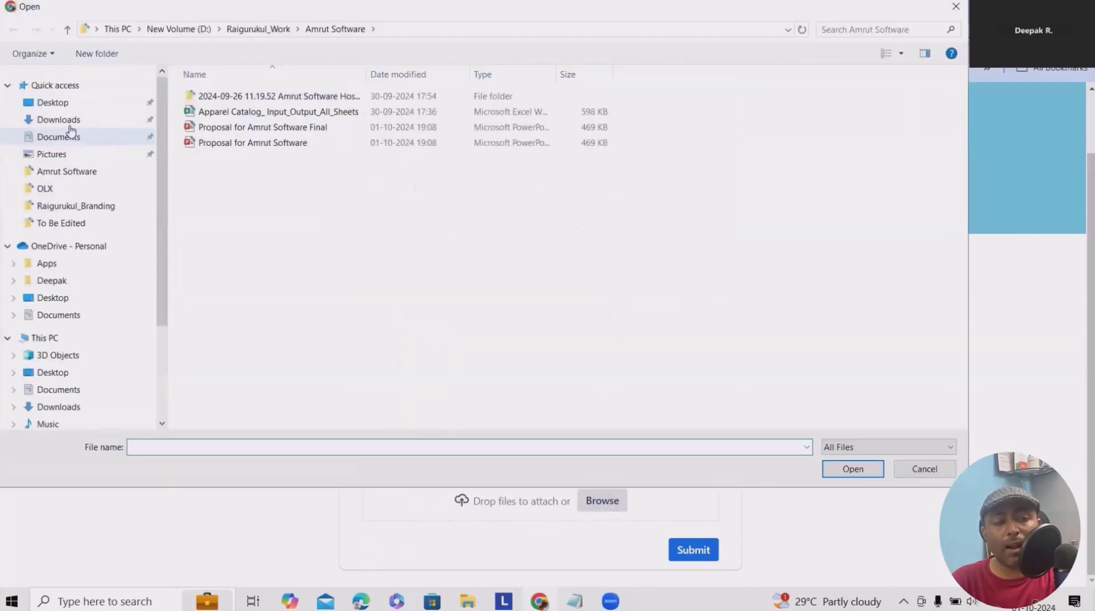
click(58, 119)
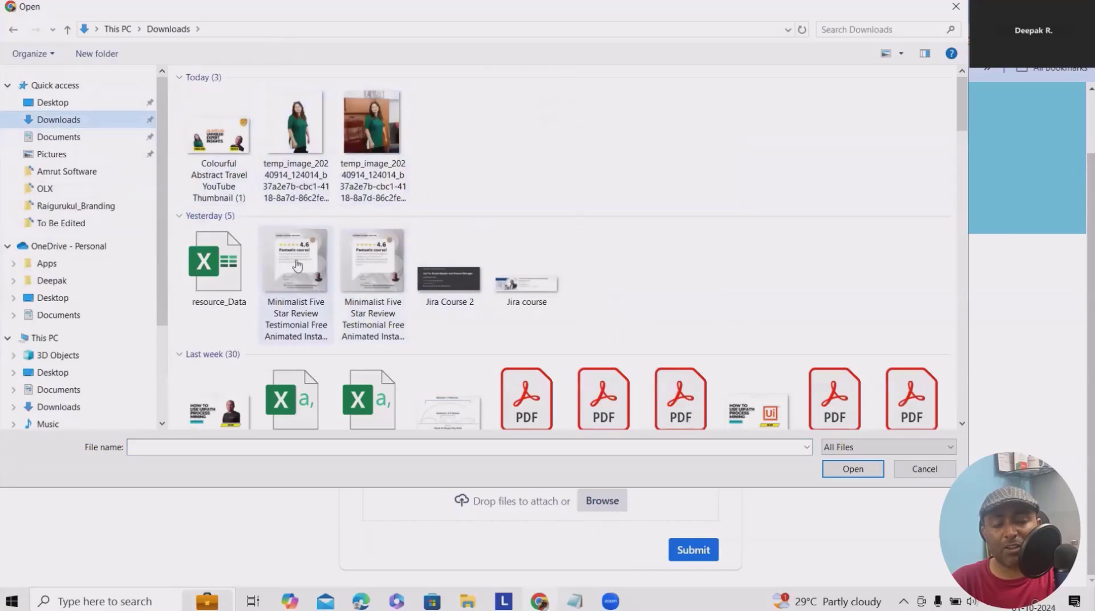
click(923, 471)
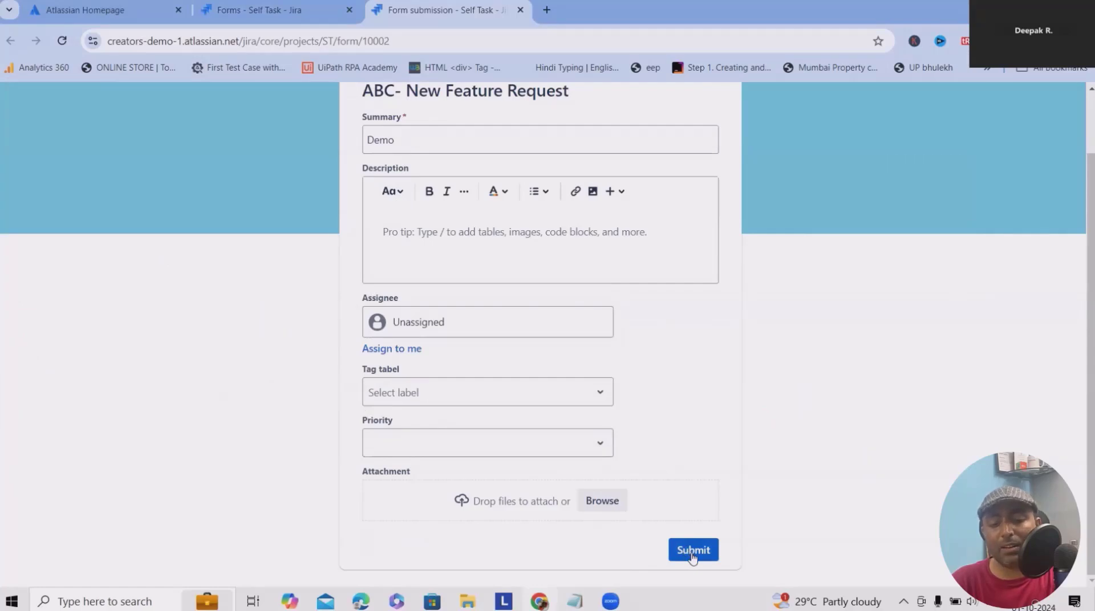
click(692, 553)
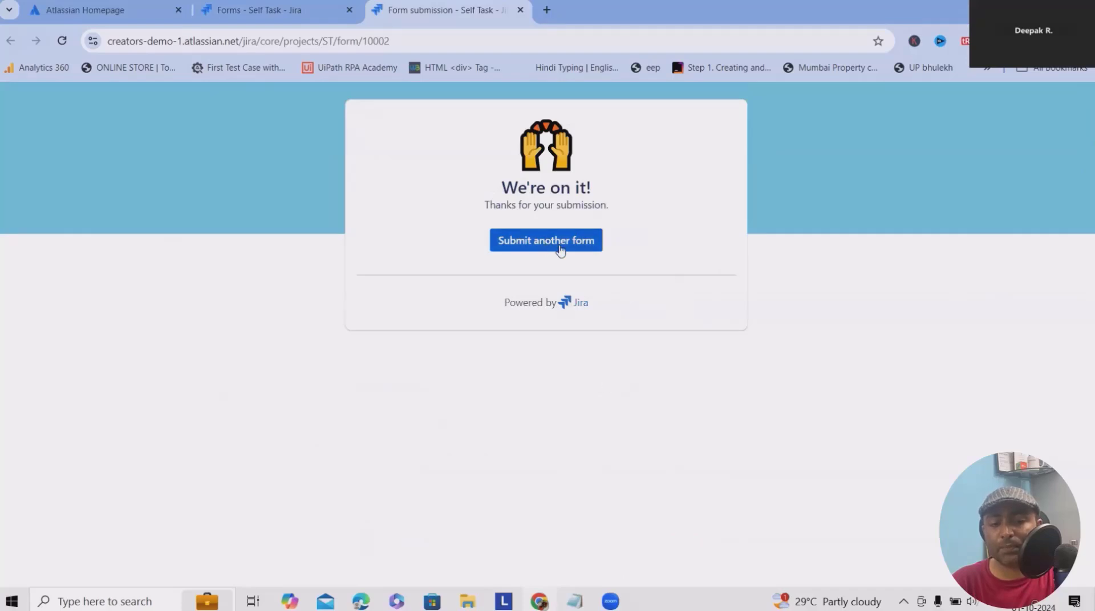
click(572, 252)
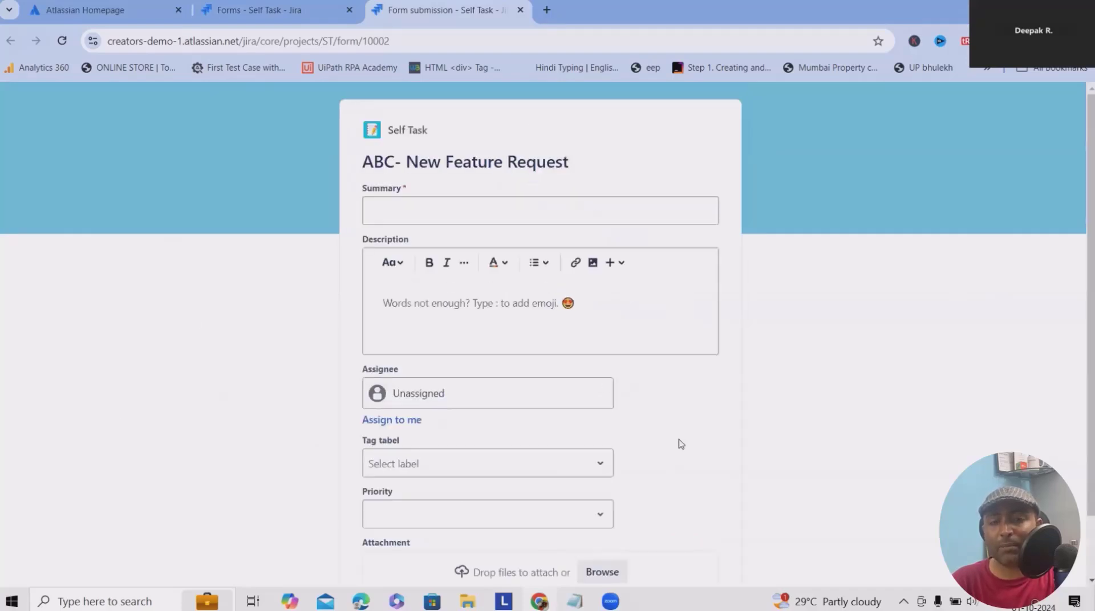
Back in the builder, check the form's Share options and '...' menu, then review its six fields
click(251, 11)
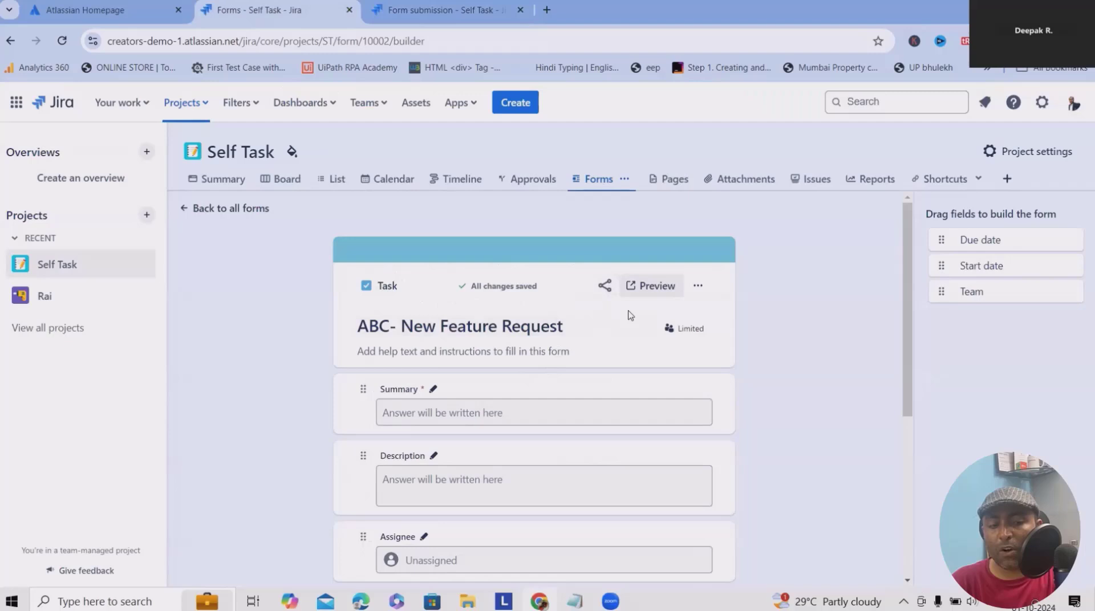
click(605, 285)
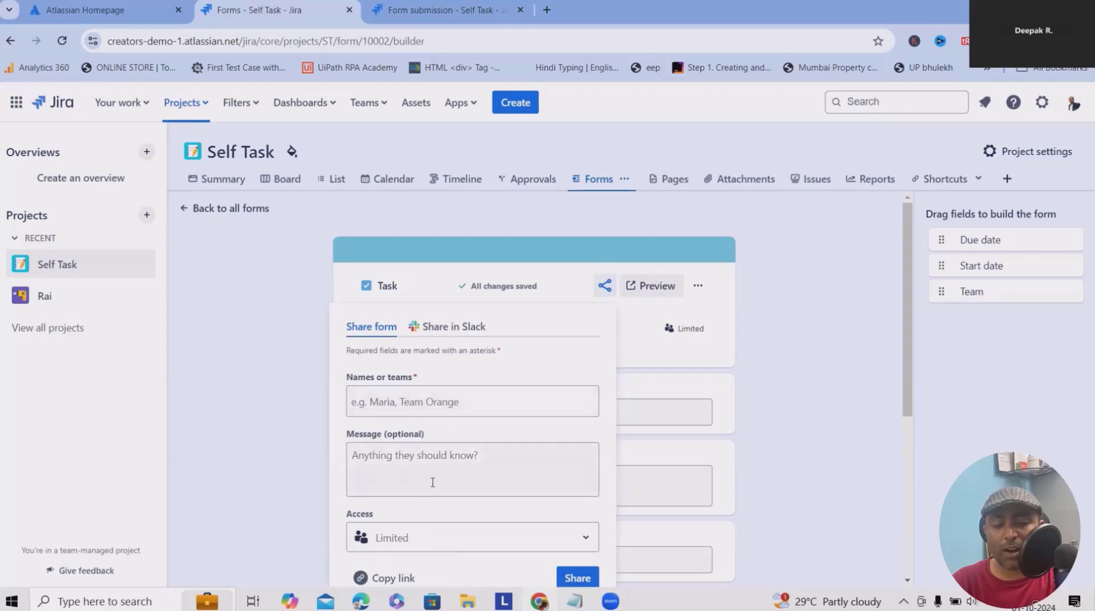
click(697, 286)
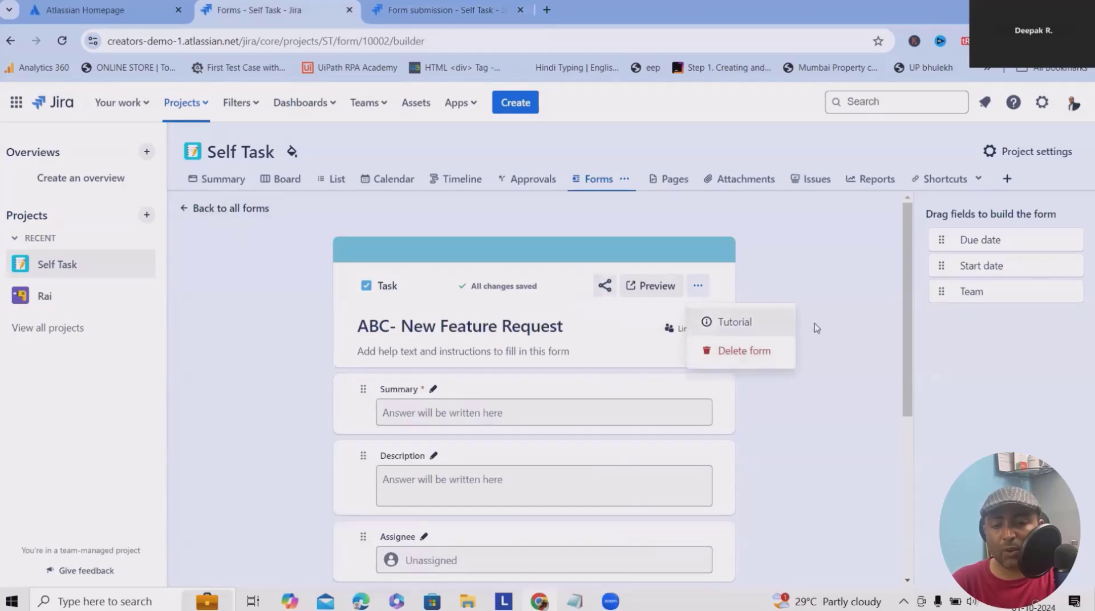
scroll(745, 396, down, 5)
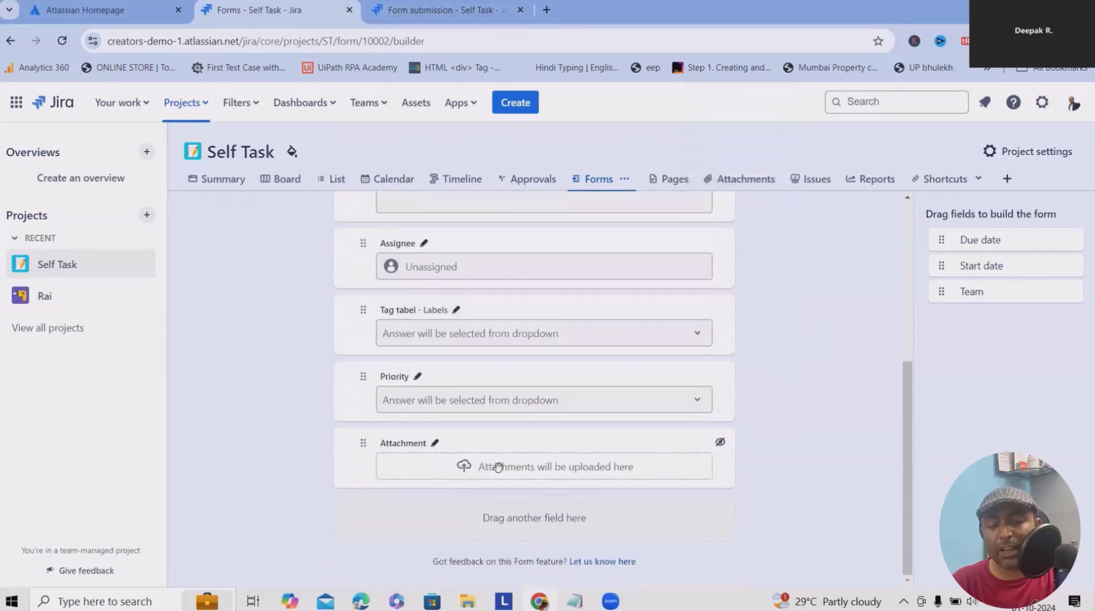
scroll(496, 464, up, 5)
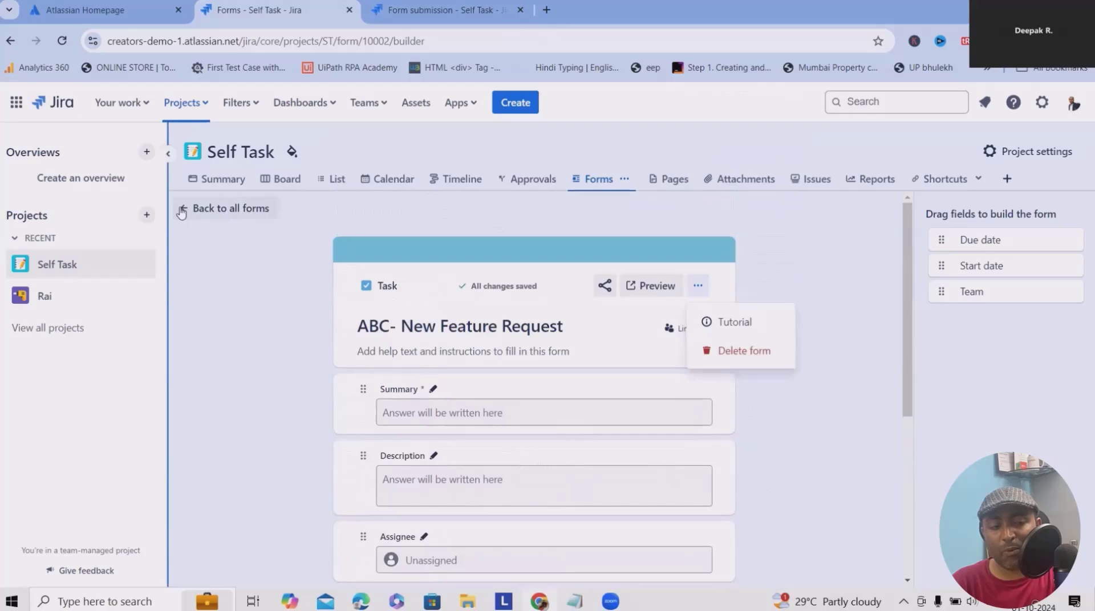
Check the Self Task board for the Demo issue in To Do, then return to Forms
click(198, 212)
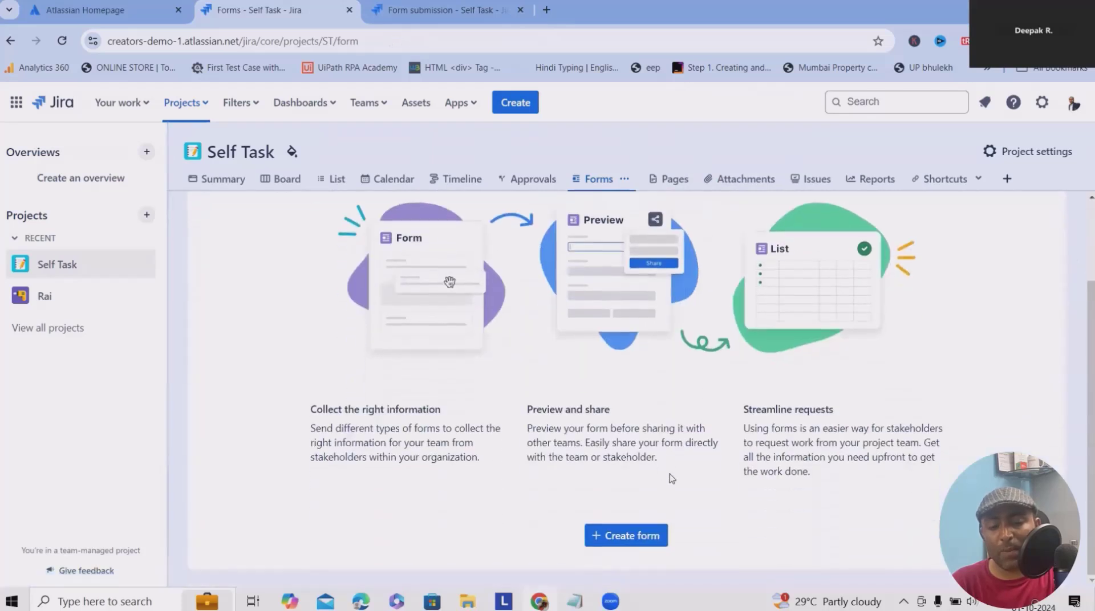
click(64, 275)
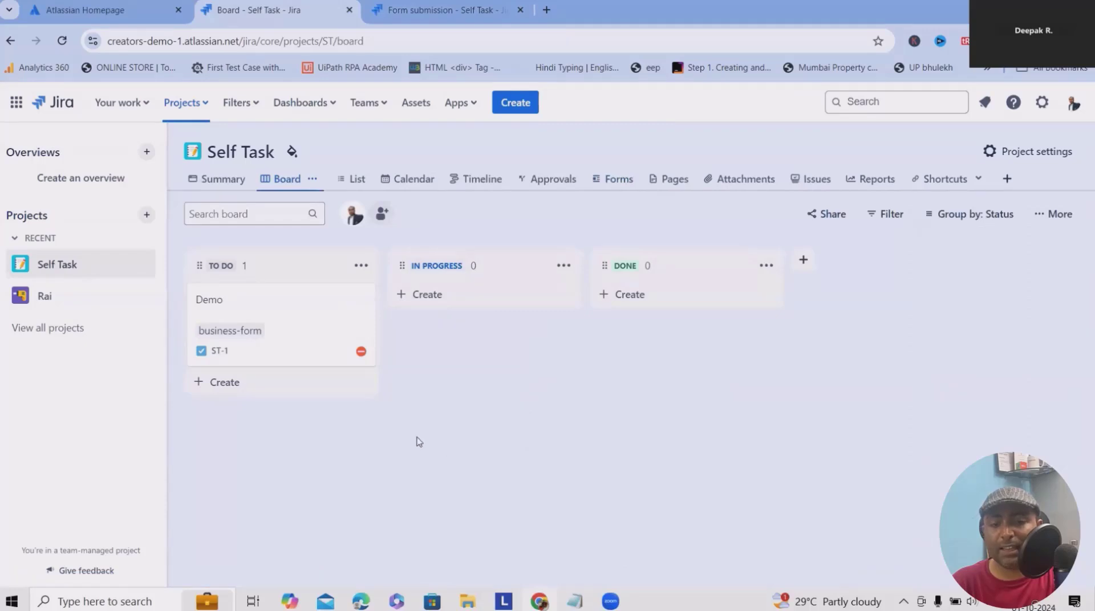
click(613, 179)
scroll(570, 491, down, 2)
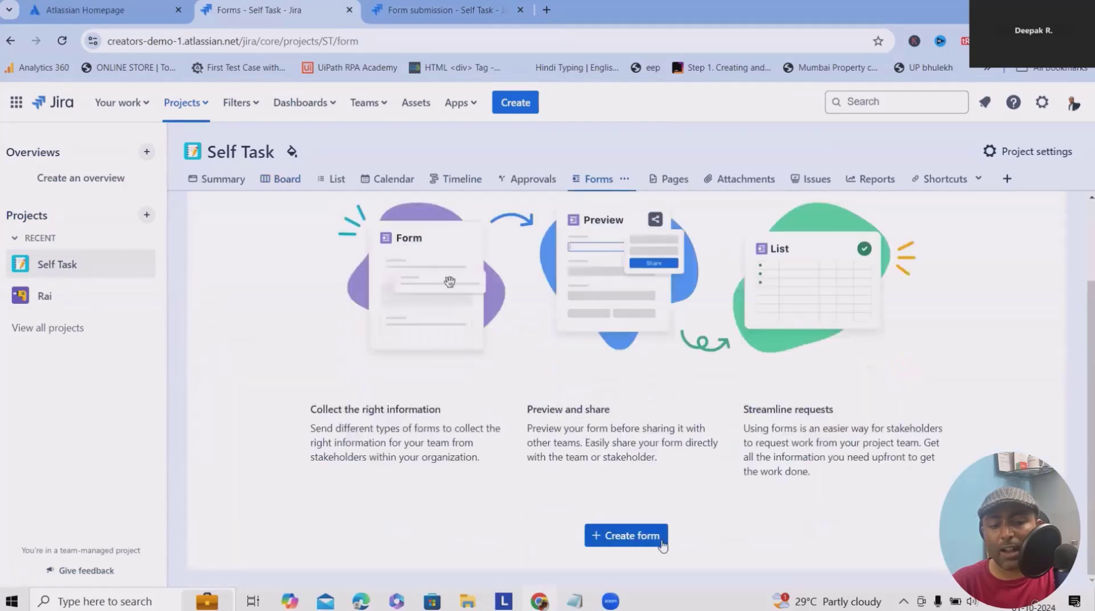
Copy the live form's URL and load it in a new tab as a blank submission form
key(ctrl+Tab)
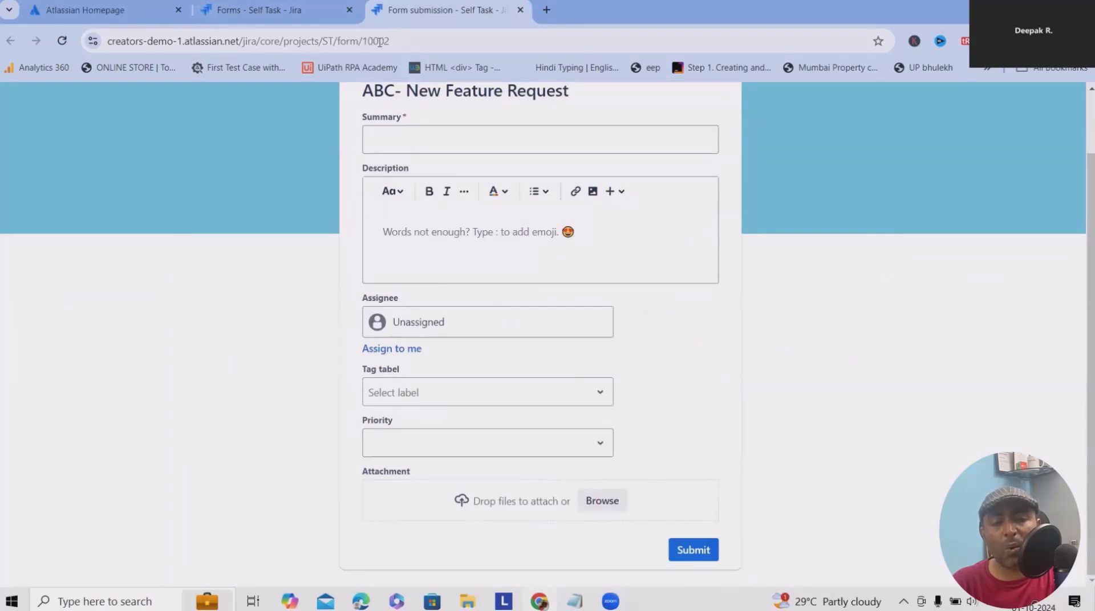
click(359, 43)
key(ctrl+c)
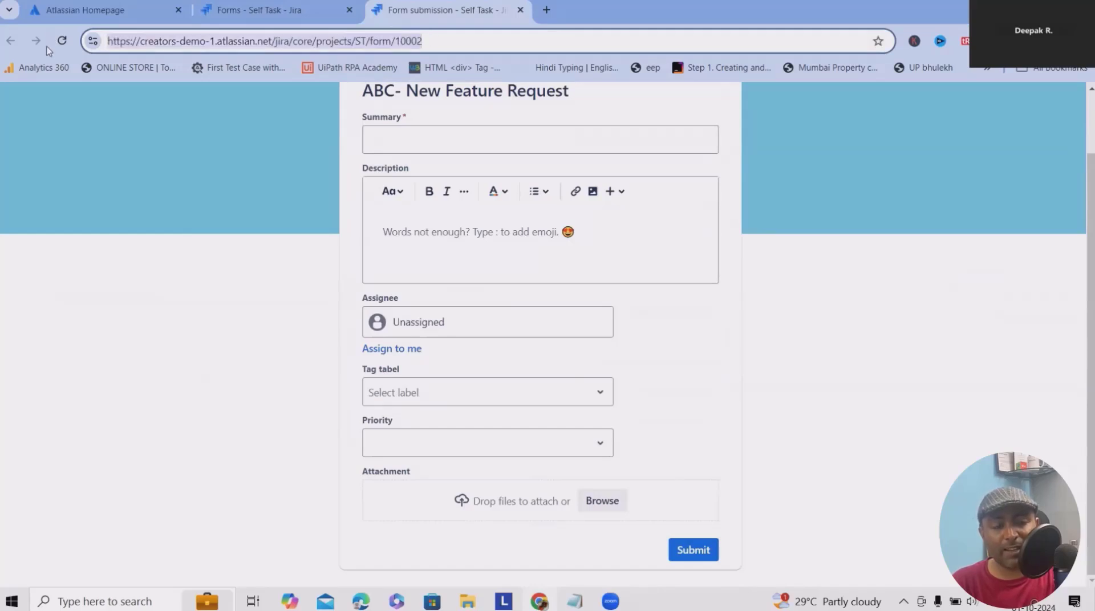
click(545, 11)
key(ctrl+v)
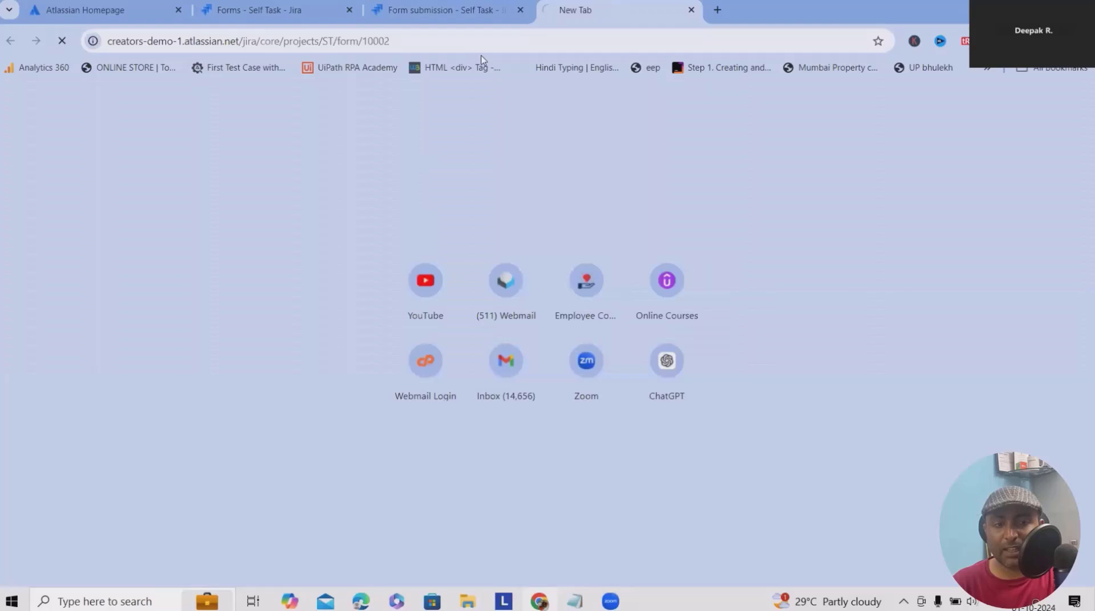
key(Return)
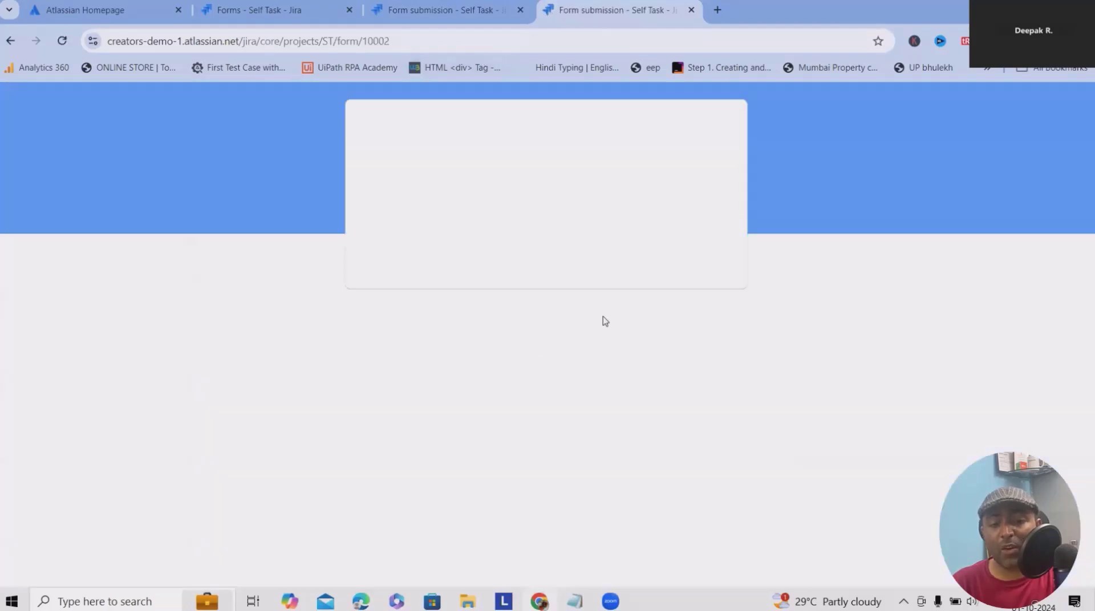
scroll(613, 388, down, 2)
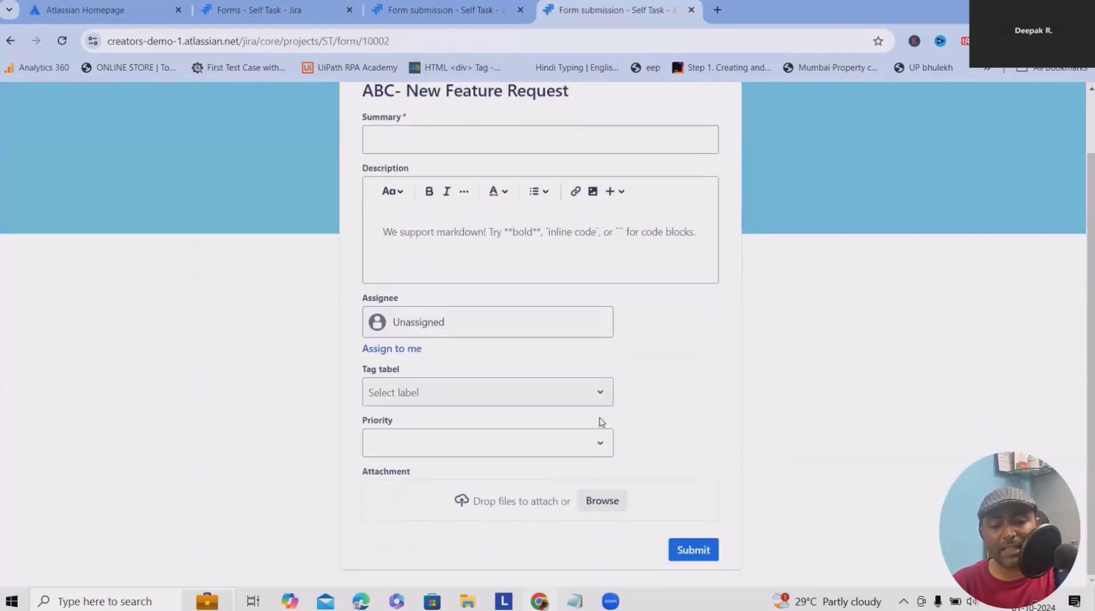